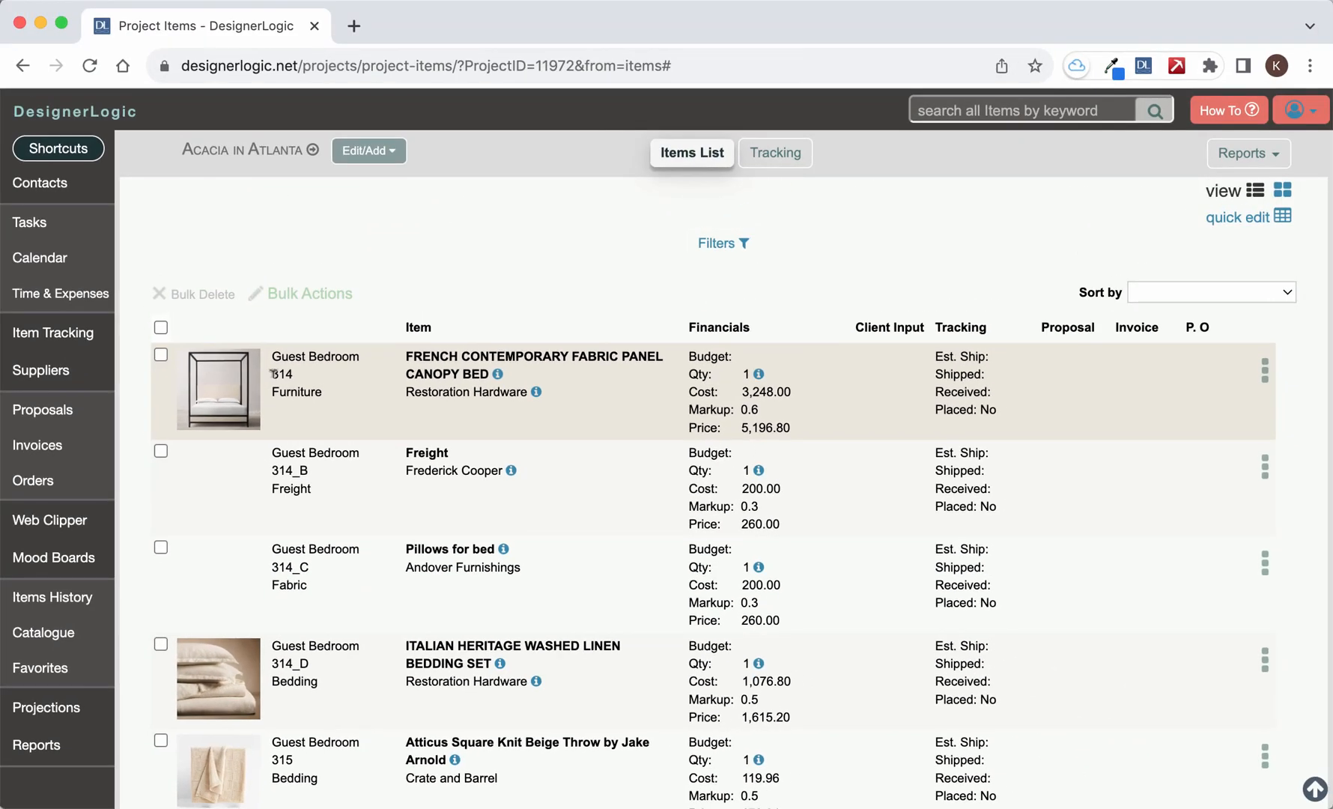
# - Examine how the canopy bed and its components are numbered in the project's items list
pyautogui.moveTo(273, 372); pyautogui.dragTo(295, 383)
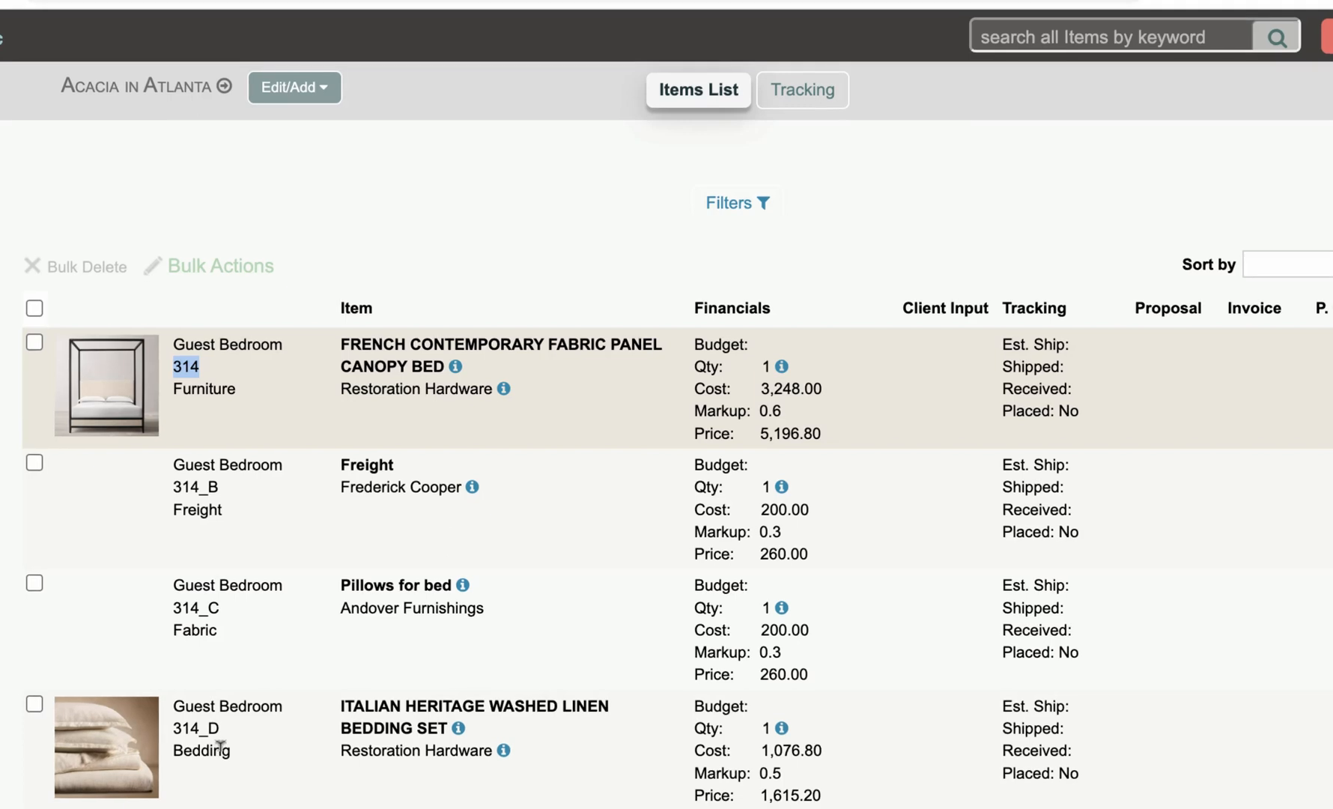
pyautogui.click(308, 676)
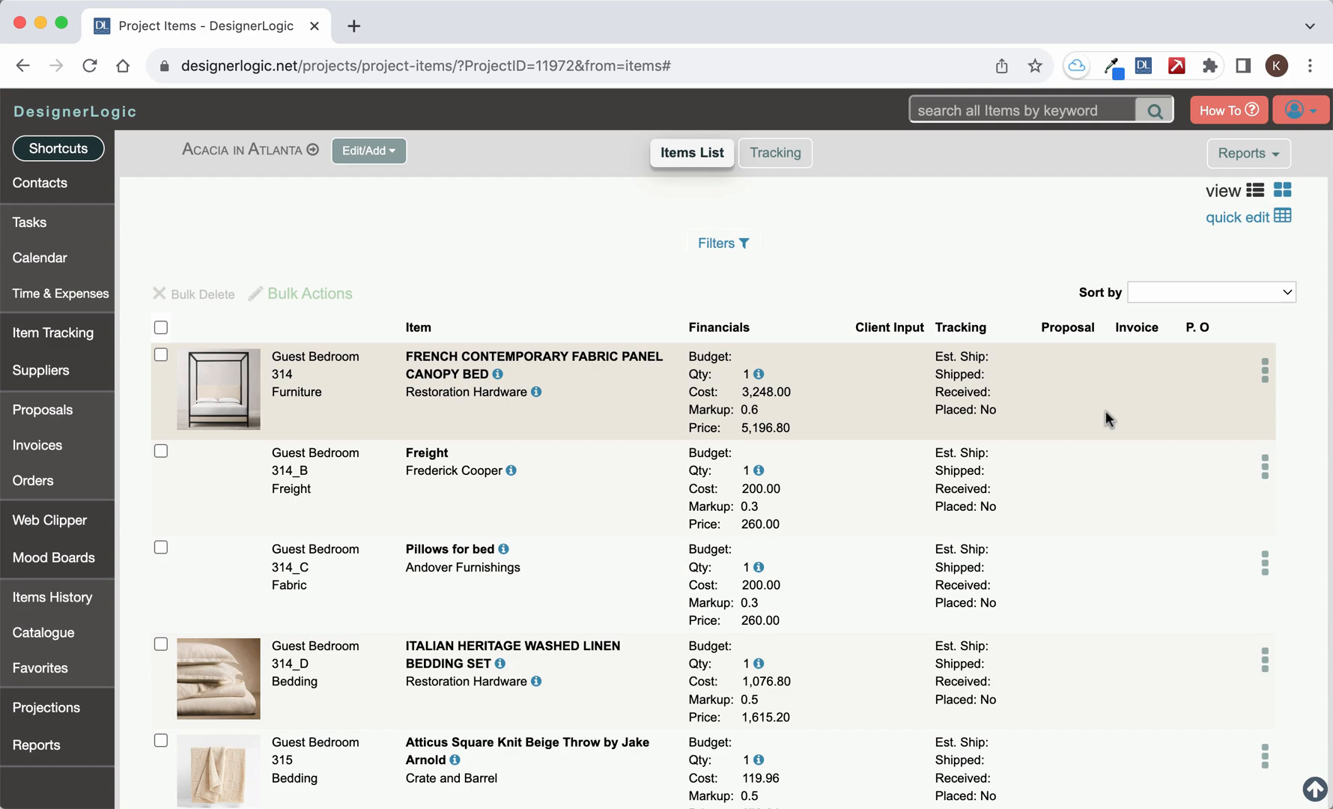
pyautogui.scroll(-4, 1215, 412)
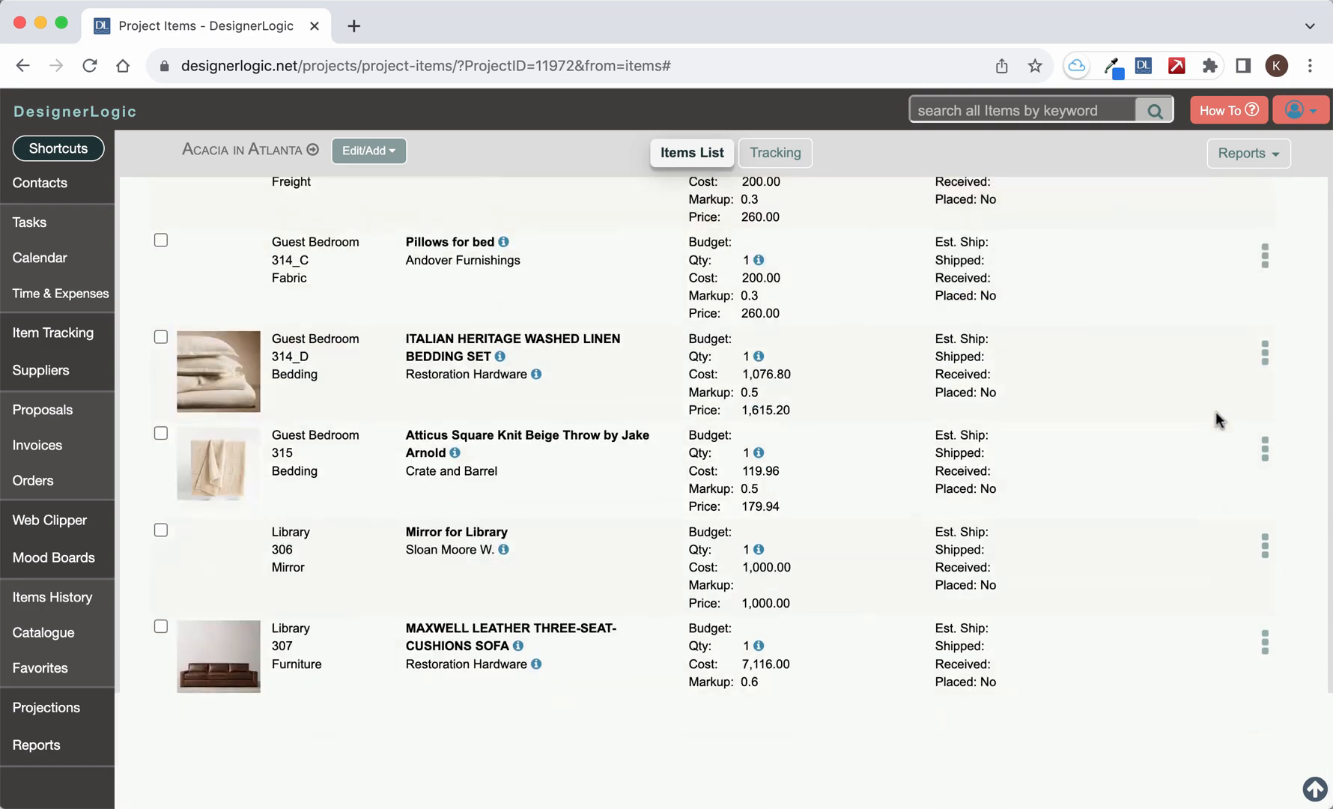
pyautogui.scroll(4, 1215, 412)
pyautogui.scroll(-1, 1215, 397)
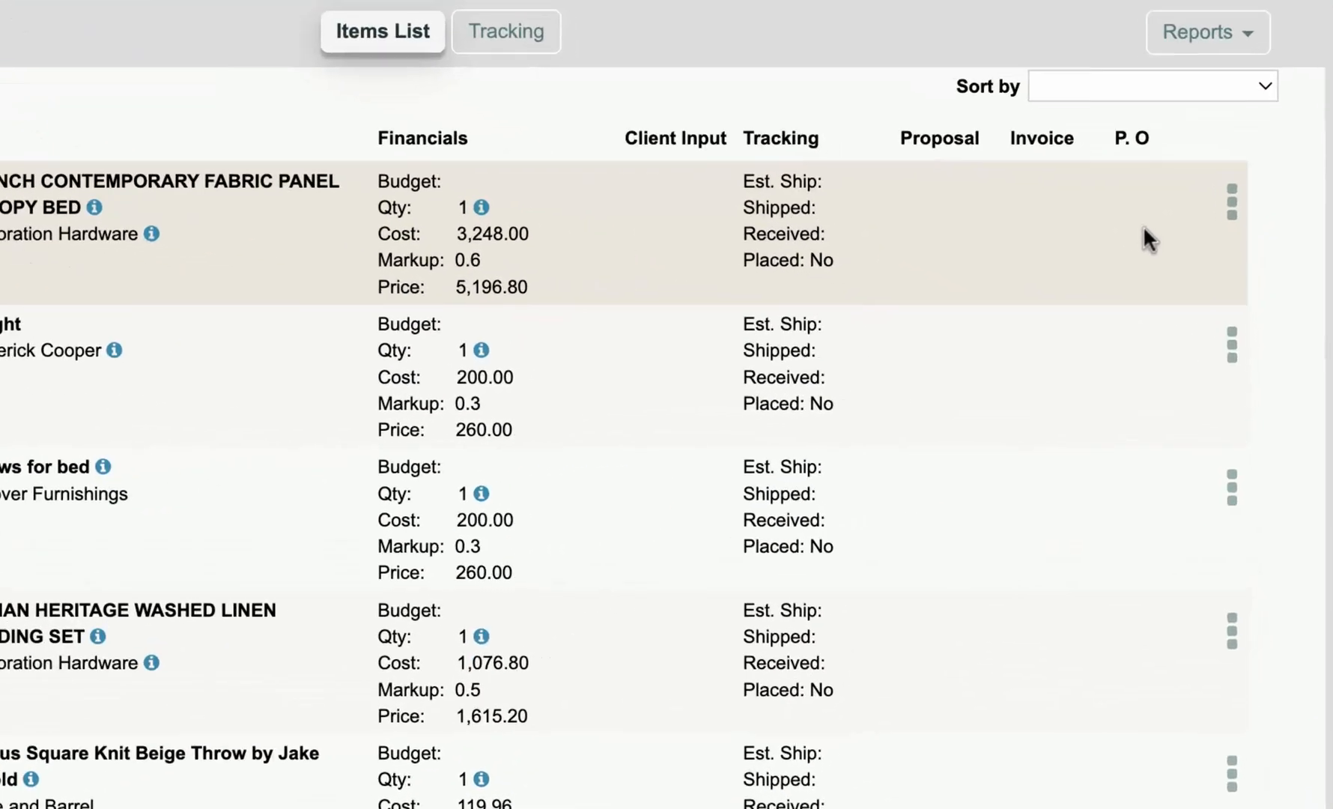
pyautogui.scroll(2, 1199, 281)
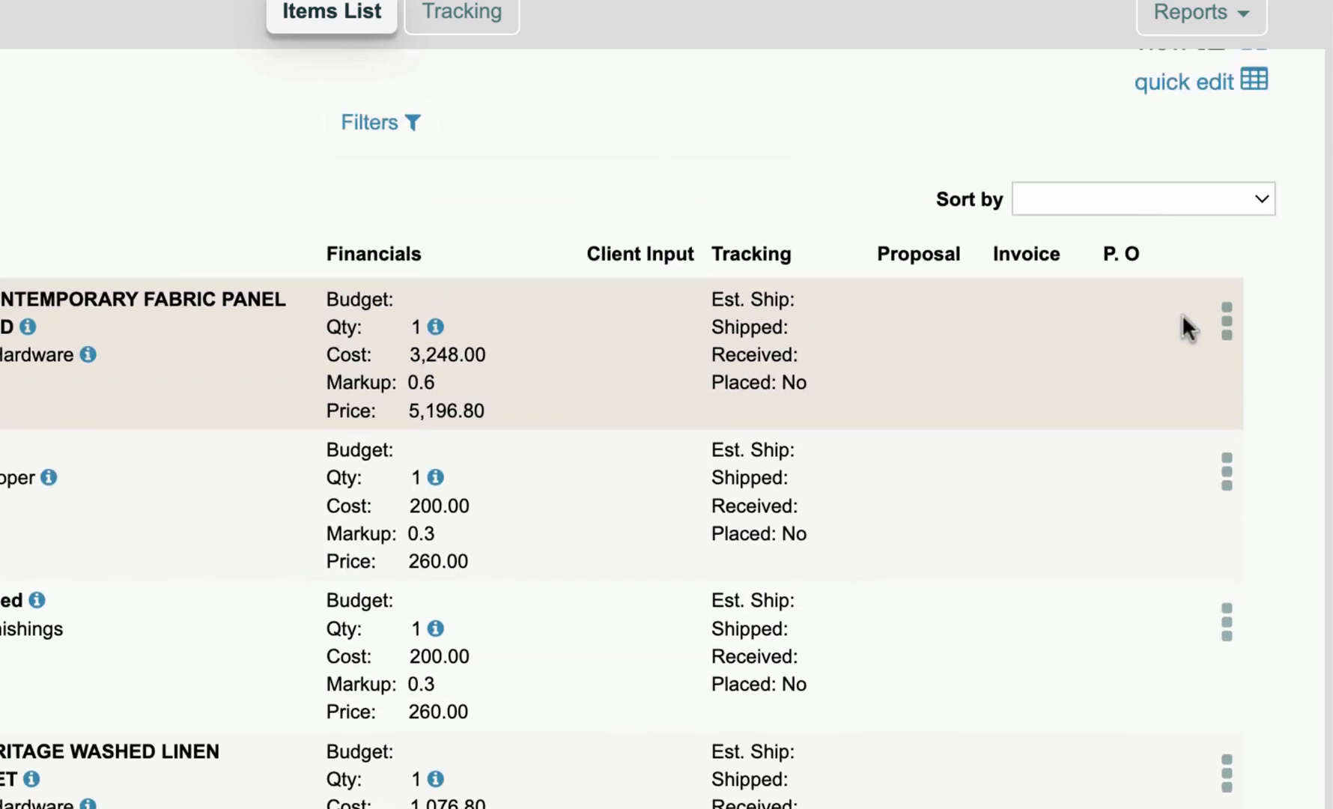
# - Start a new component for the French Contemporary Fabric Panel Canopy Bed, keeping main item number 314 and suffix E
pyautogui.click(1224, 327)
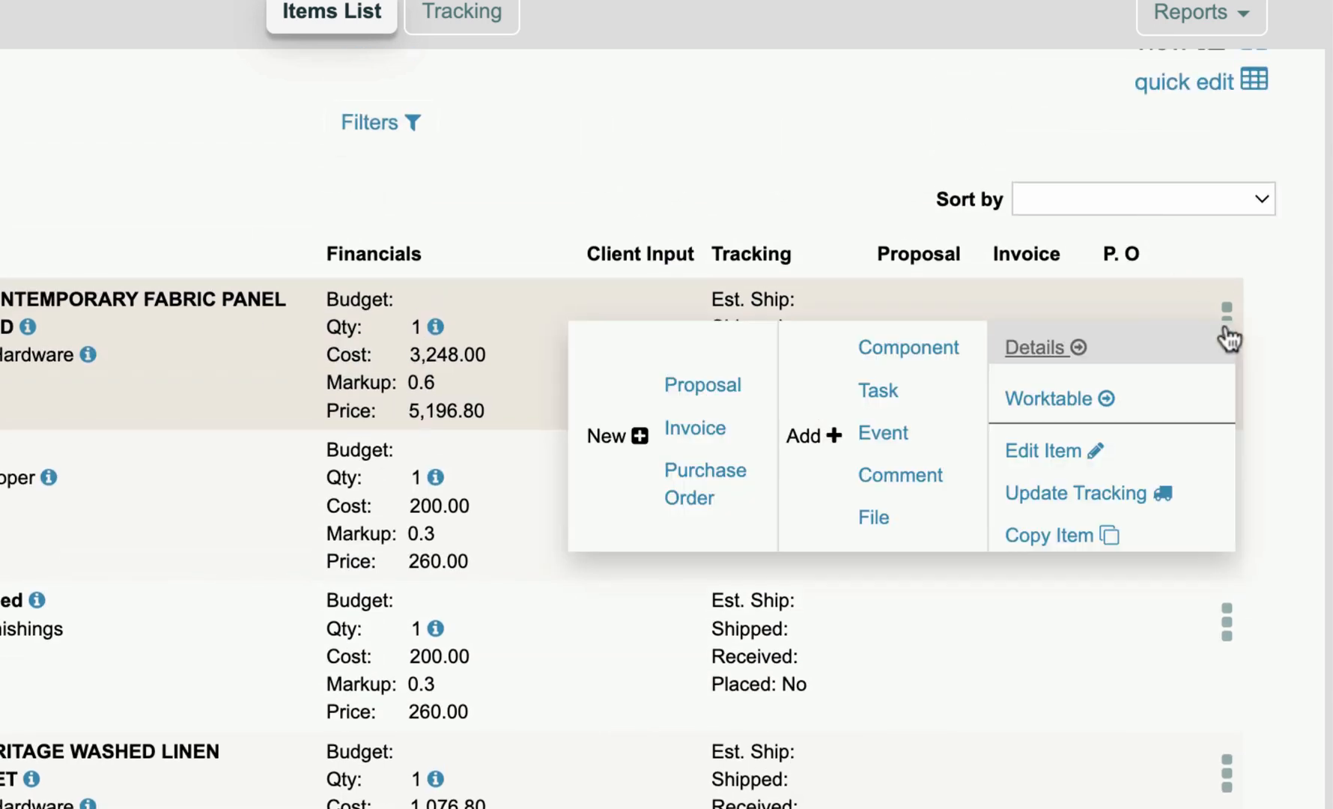
pyautogui.click(893, 352)
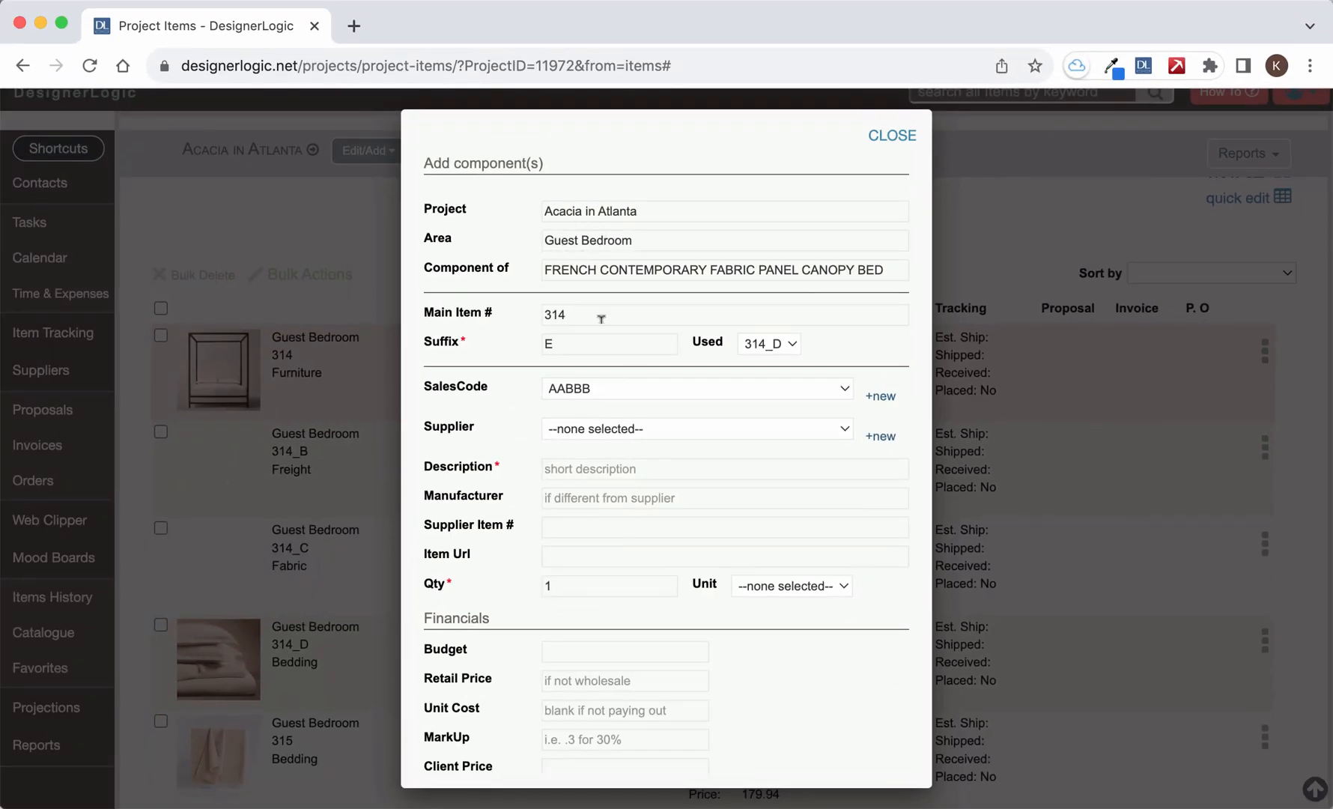
pyautogui.click(582, 309)
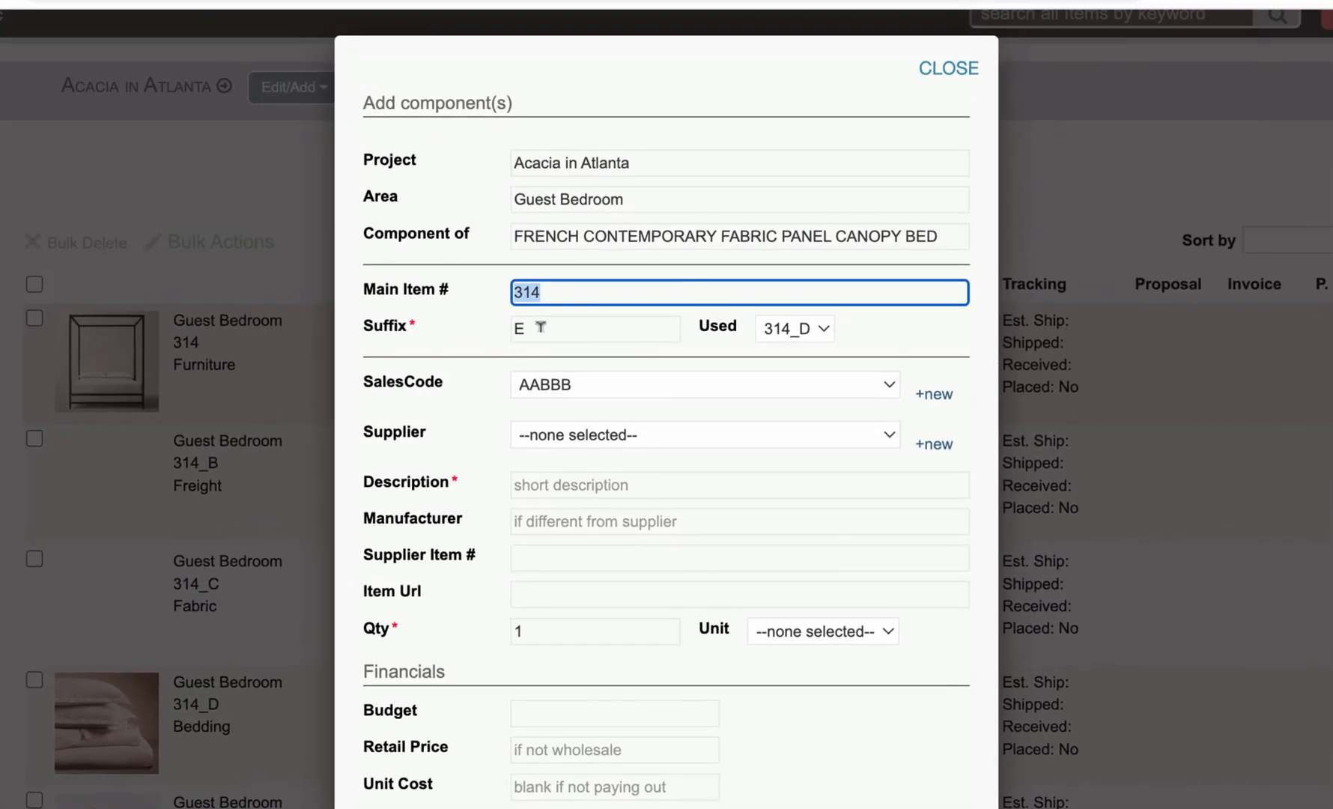
pyautogui.press('Tab')
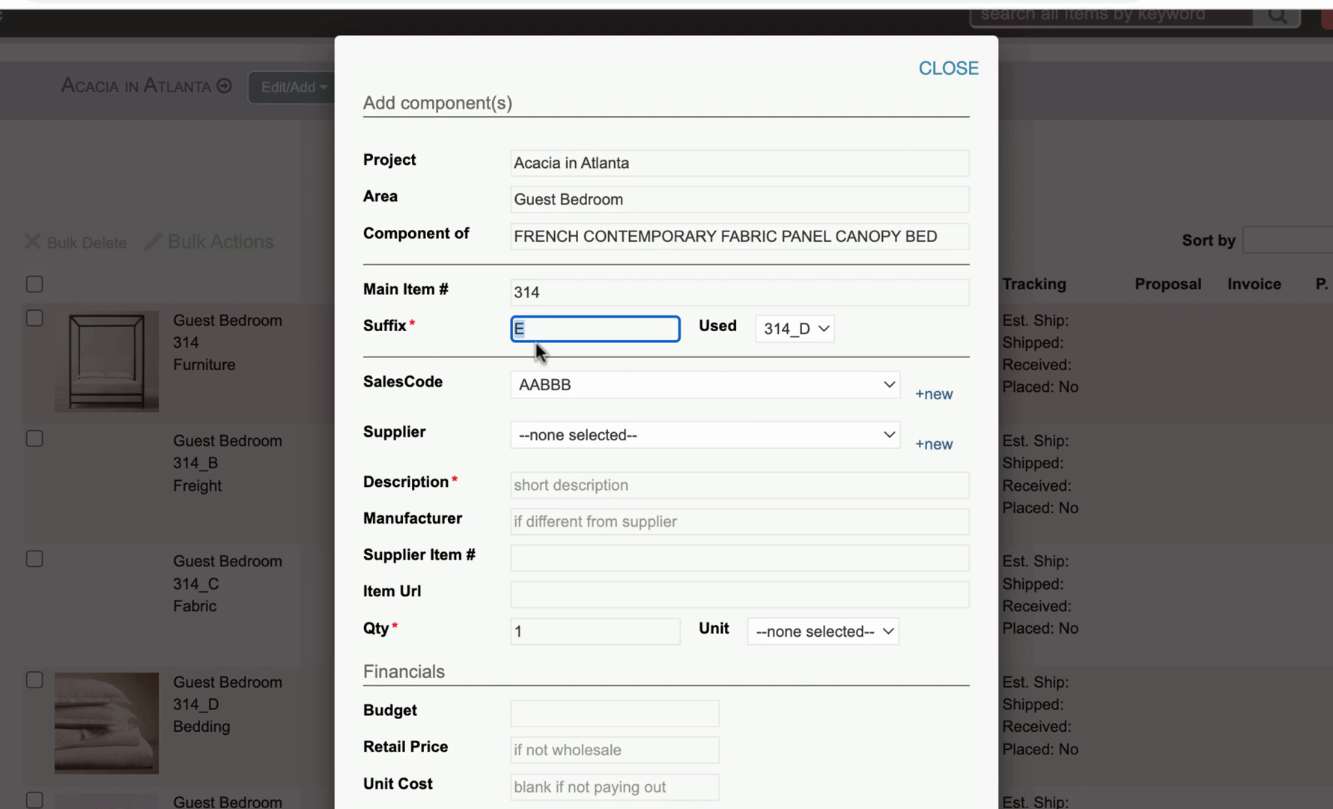
# - Set the component's sales code to Labor, its supplier to My Morning Jacket Delivery and its description to "Installation of bed"
pyautogui.click(586, 383)
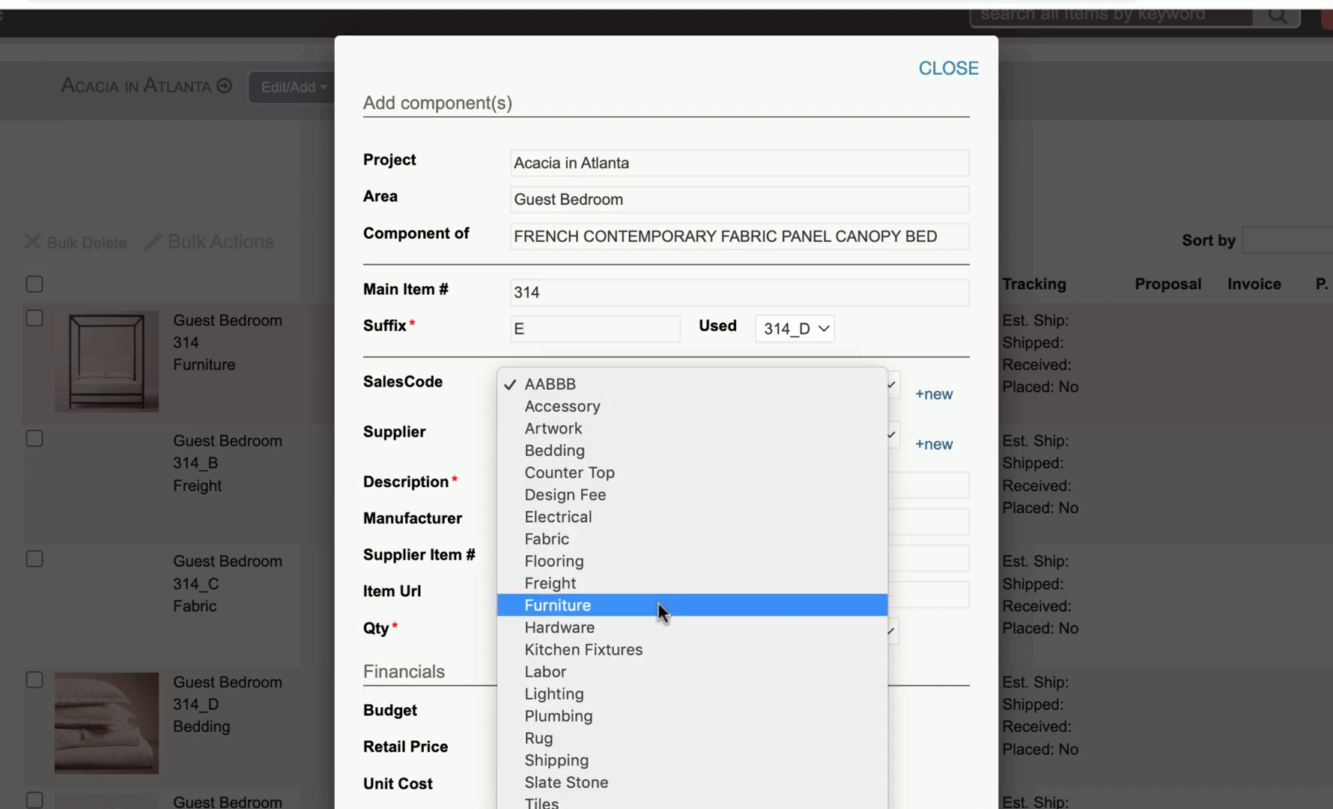
pyautogui.click(642, 669)
pyautogui.click(553, 439)
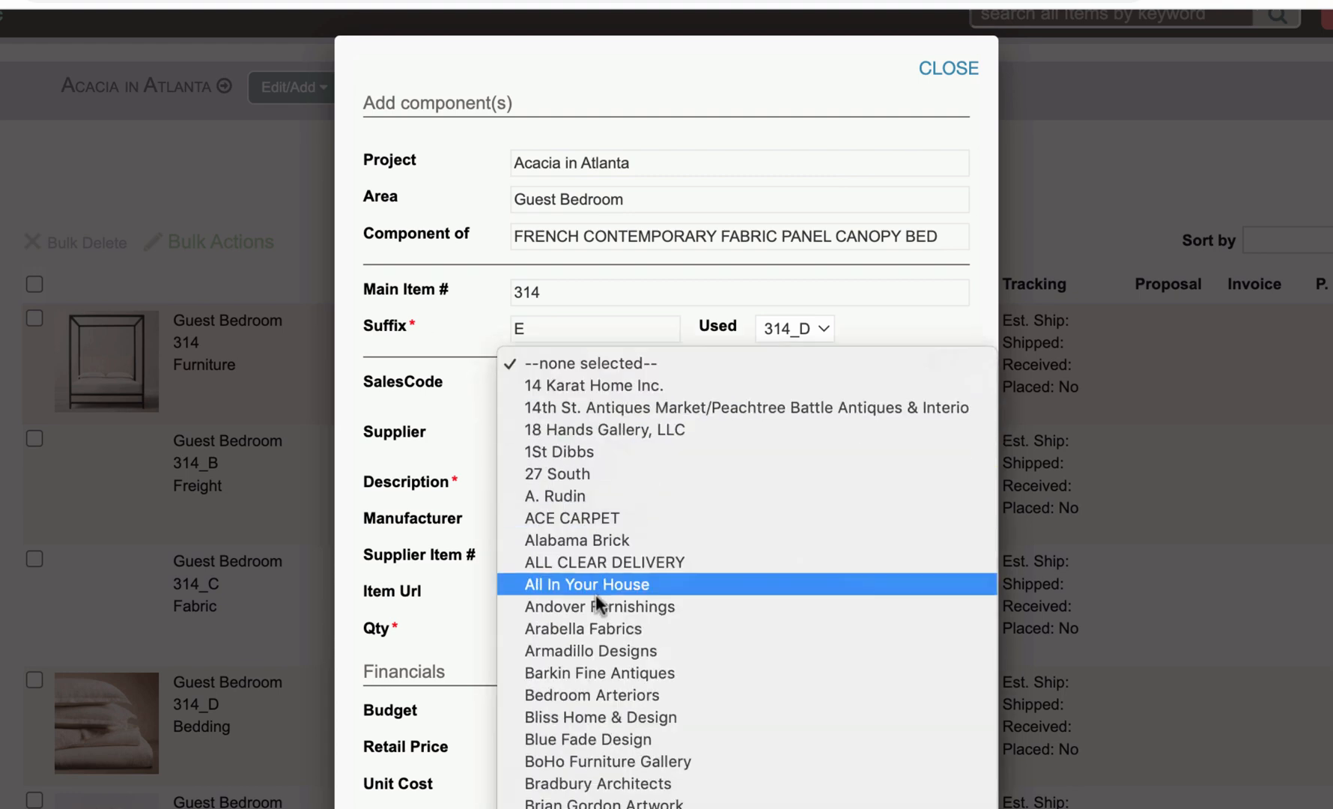
pyautogui.scroll(-10, 595, 595)
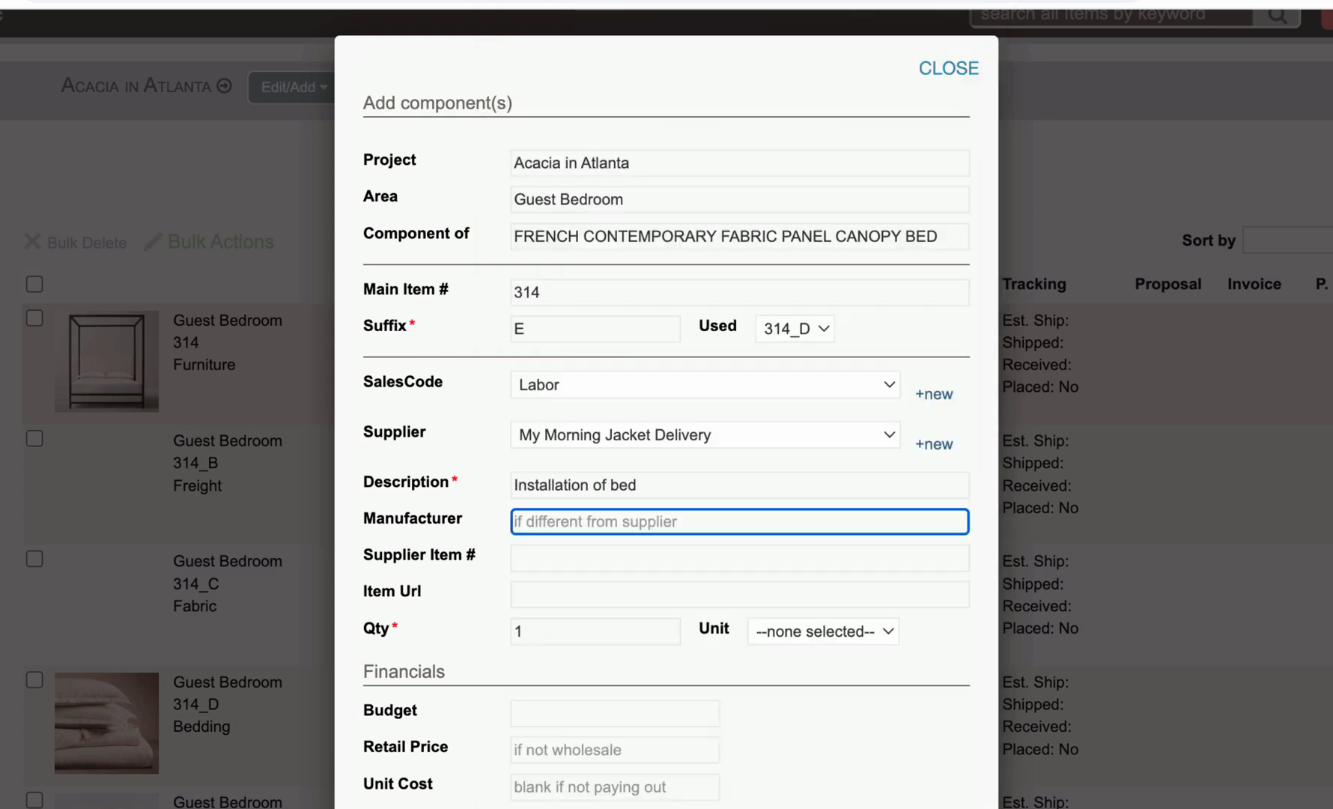
# - Set the component's unit cost to 200 and its markup to 0.5, and save it
pyautogui.scroll(-5, 582, 617)
pyautogui.scroll(-2, 582, 617)
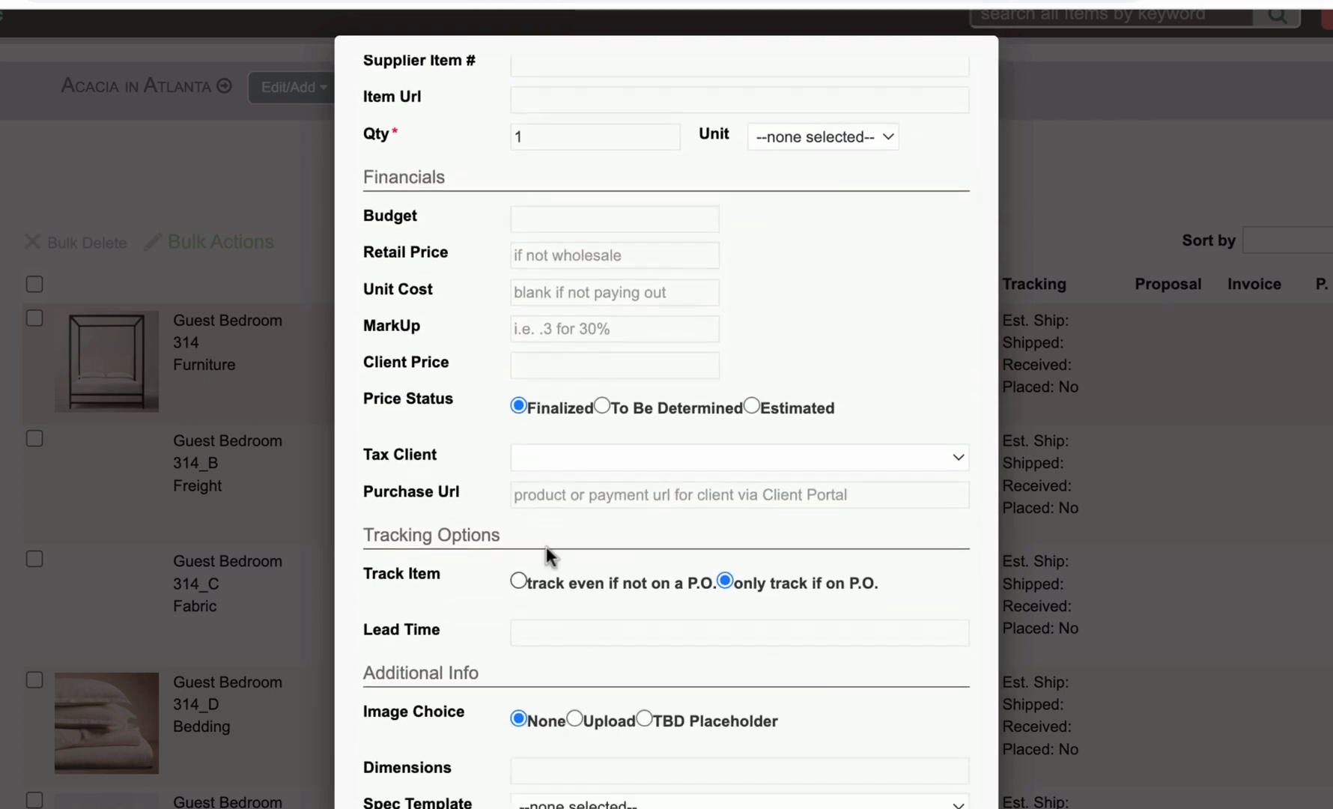
pyautogui.click(538, 291)
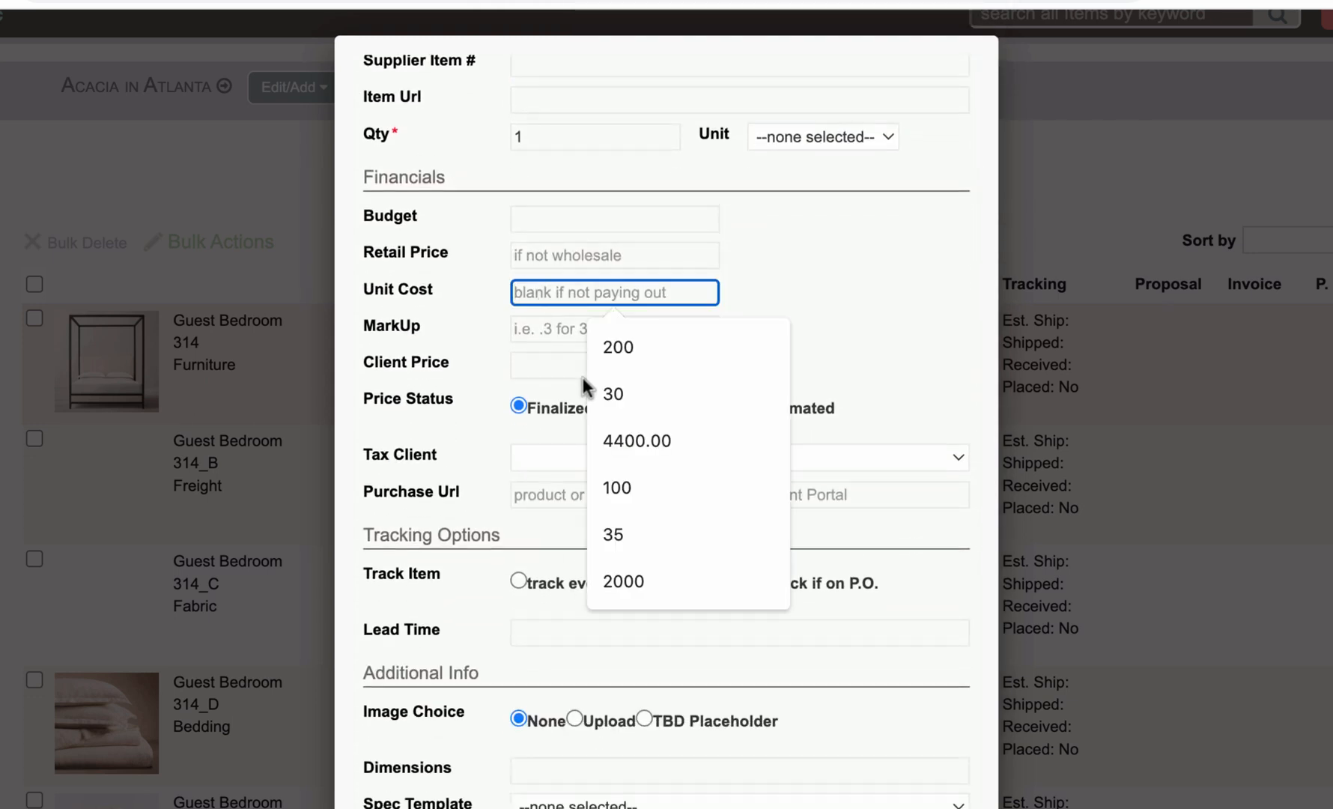
pyautogui.click(618, 347)
pyautogui.click(554, 328)
pyautogui.click(613, 432)
pyautogui.scroll(-10, 597, 448)
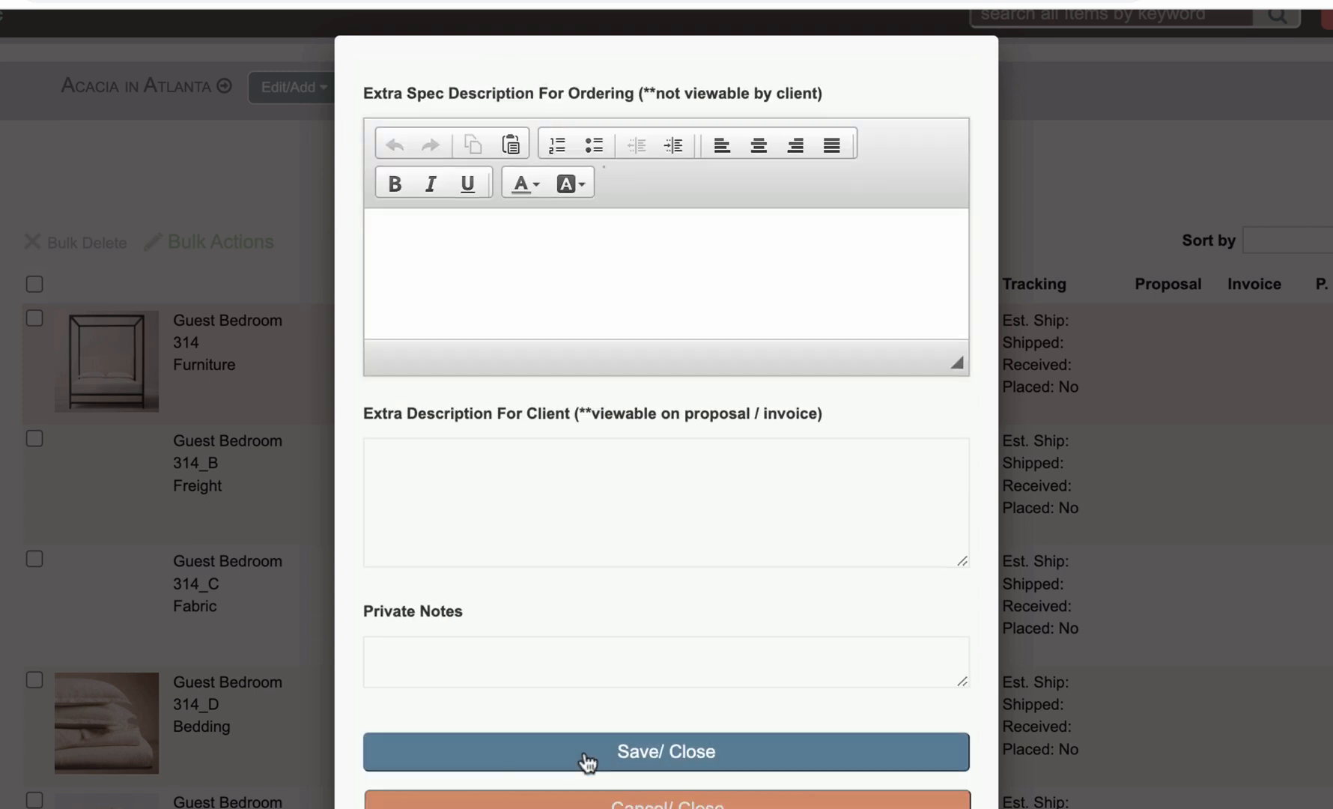
pyautogui.click(649, 753)
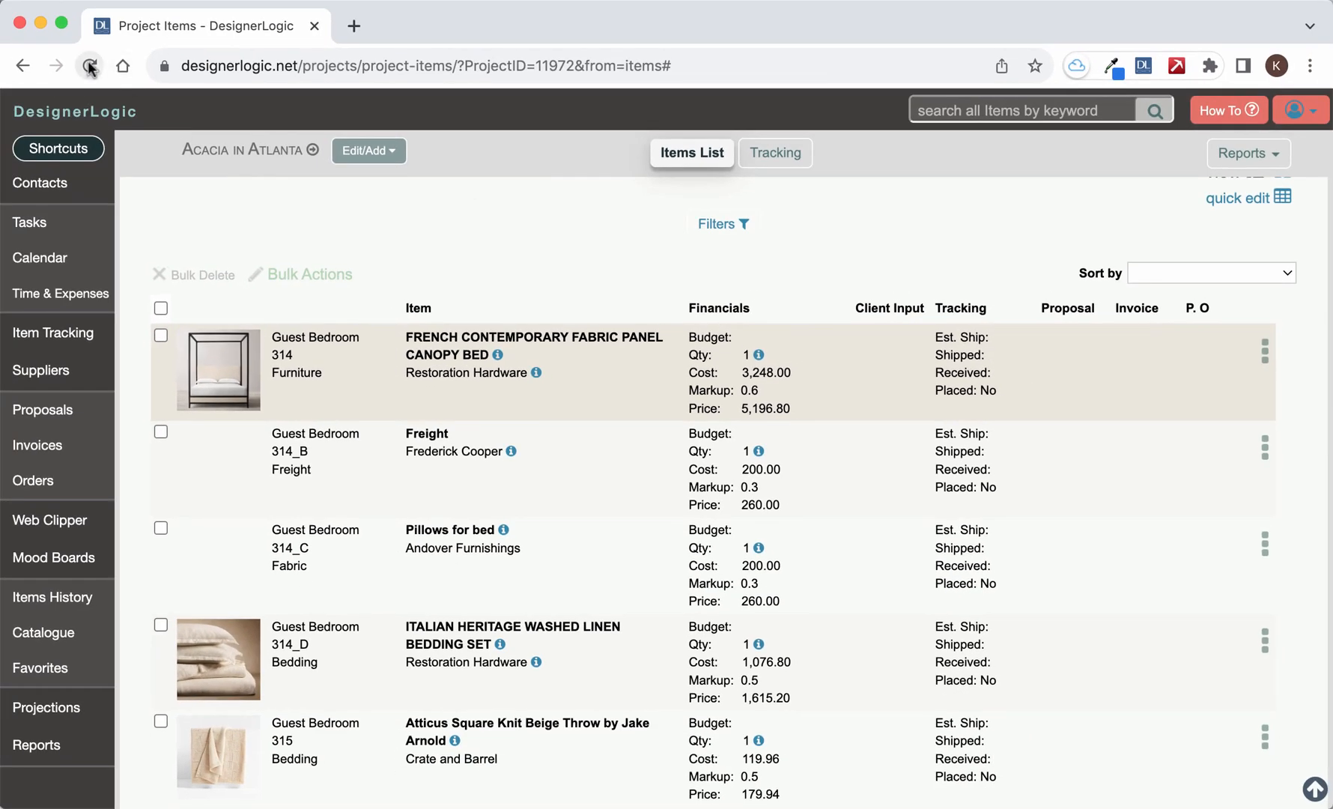
# - Reload the project's items list and check the bed installation component among the canopy bed's components
pyautogui.click(89, 66)
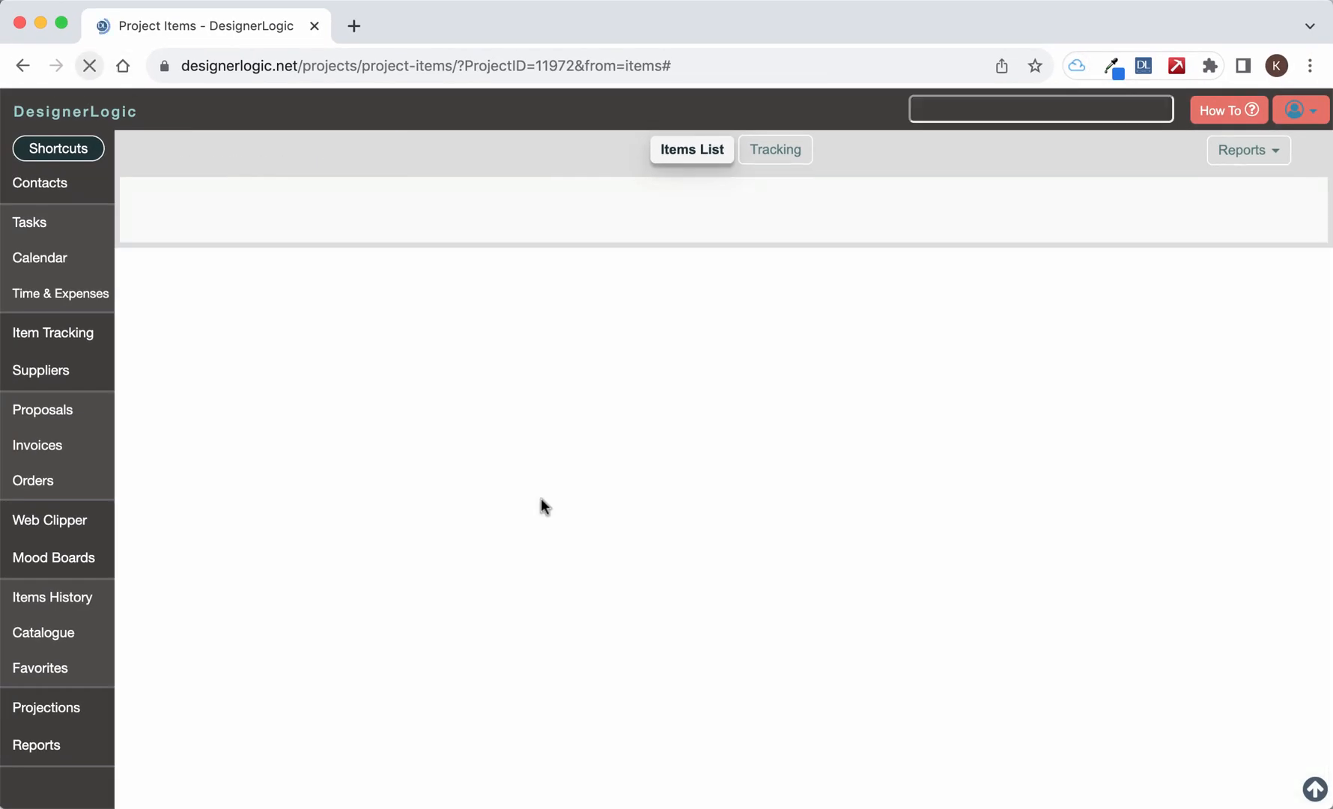
pyautogui.scroll(-3, 541, 498)
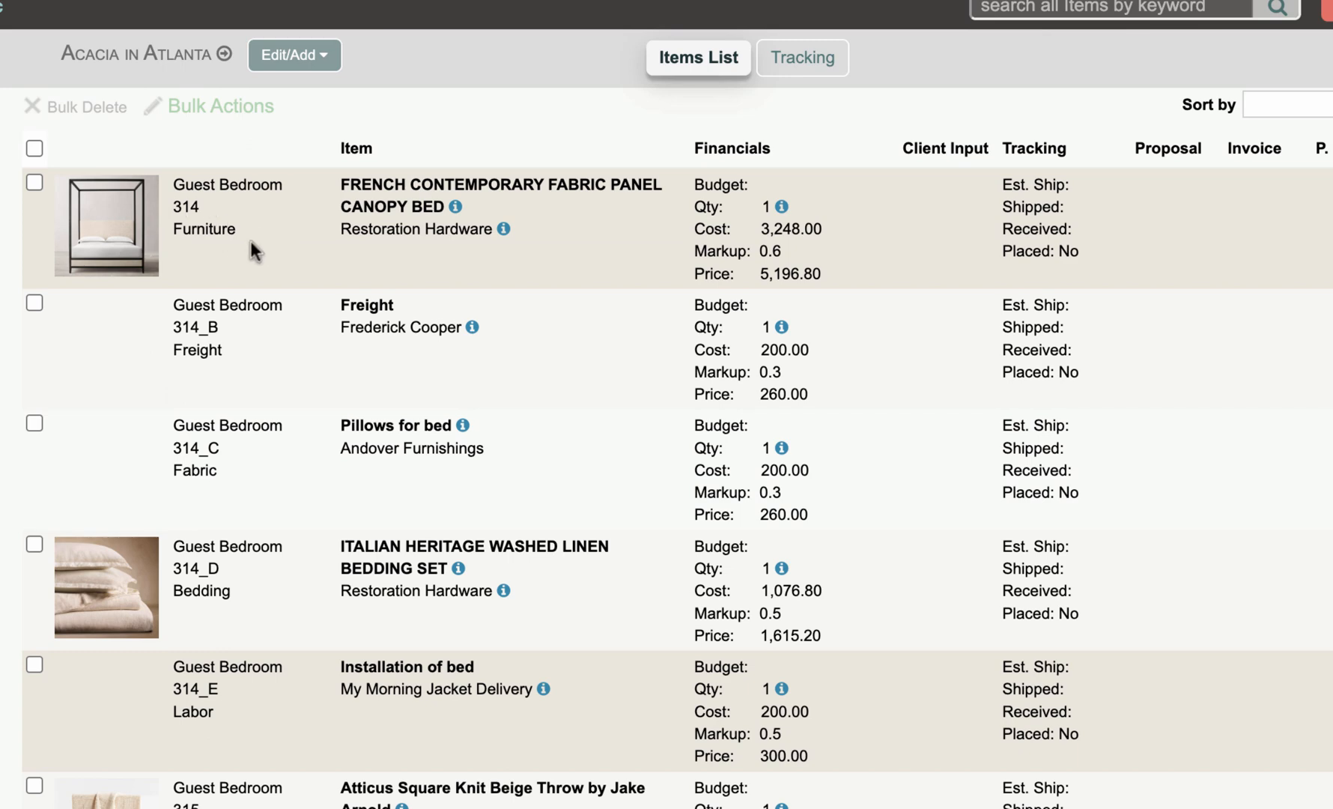
pyautogui.scroll(4, 296, 717)
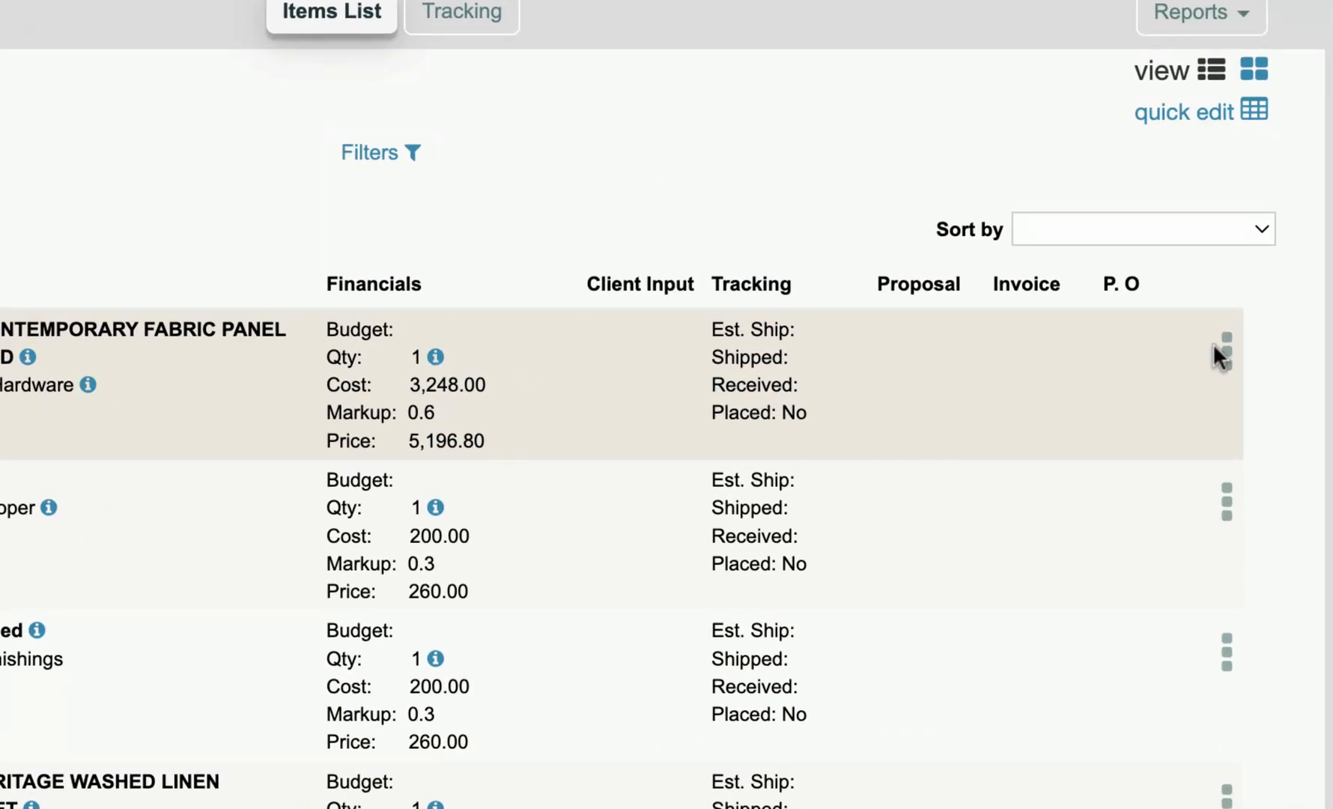
# - Open the canopy bed's item details and show its list of components
pyautogui.click(1225, 349)
pyautogui.click(1040, 375)
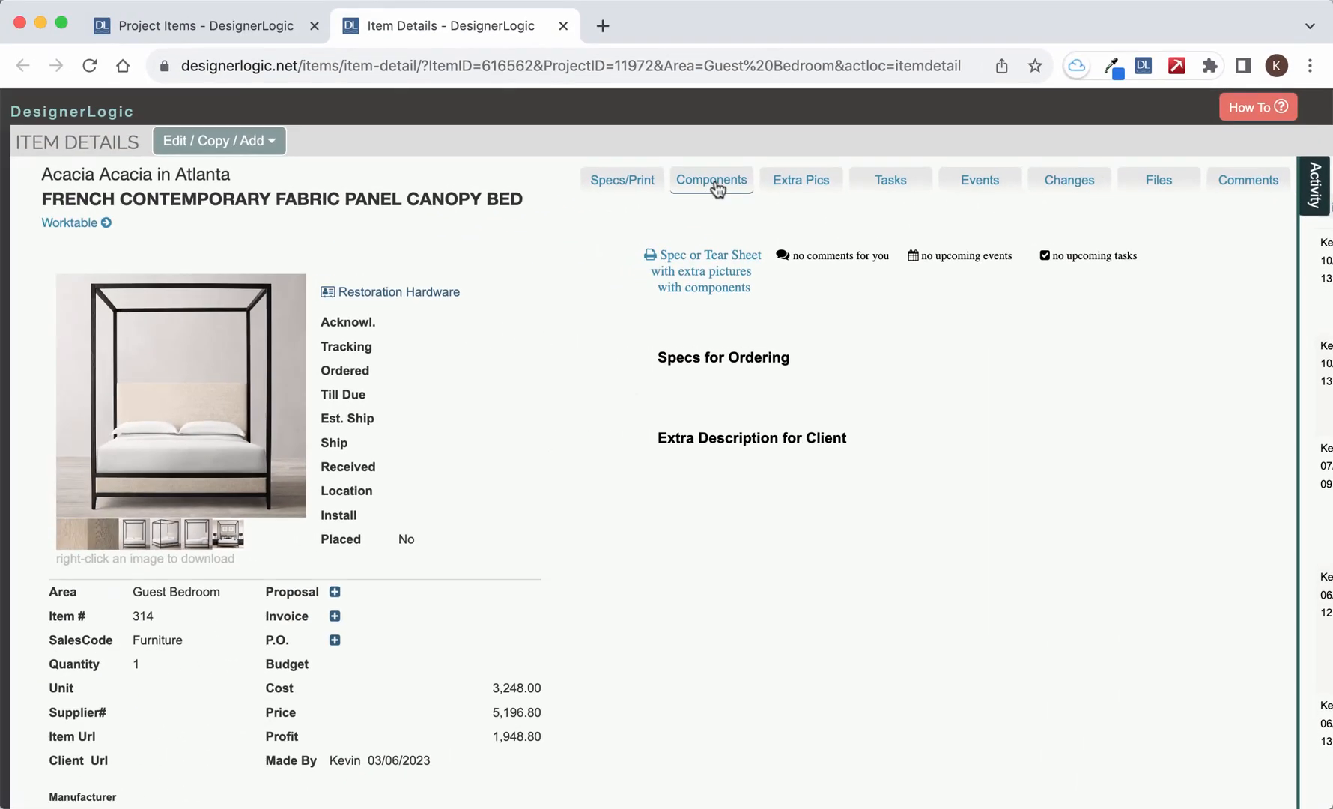
pyautogui.click(717, 188)
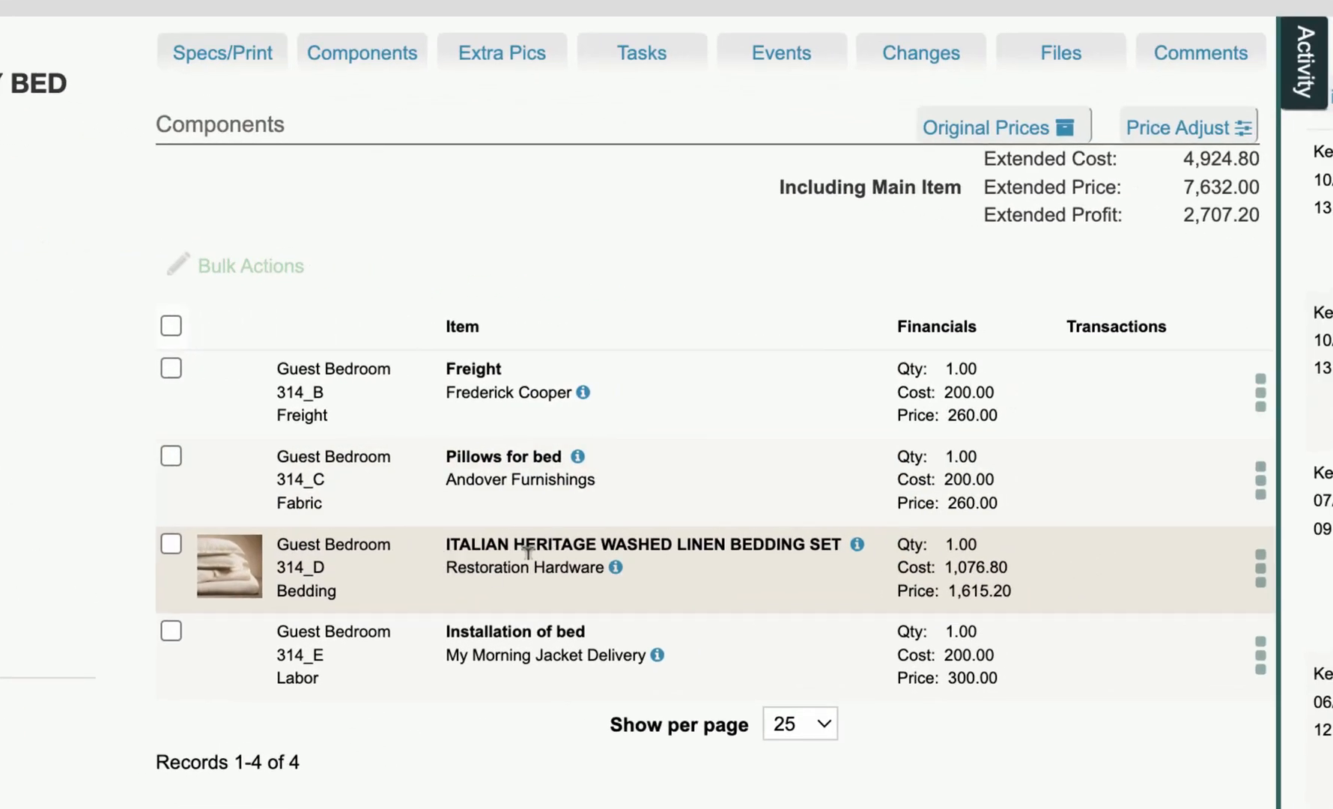
# - View the details of the Italian Heritage Washed Linen Bedding Set component and follow its link back to the parent bed
pyautogui.click(1255, 574)
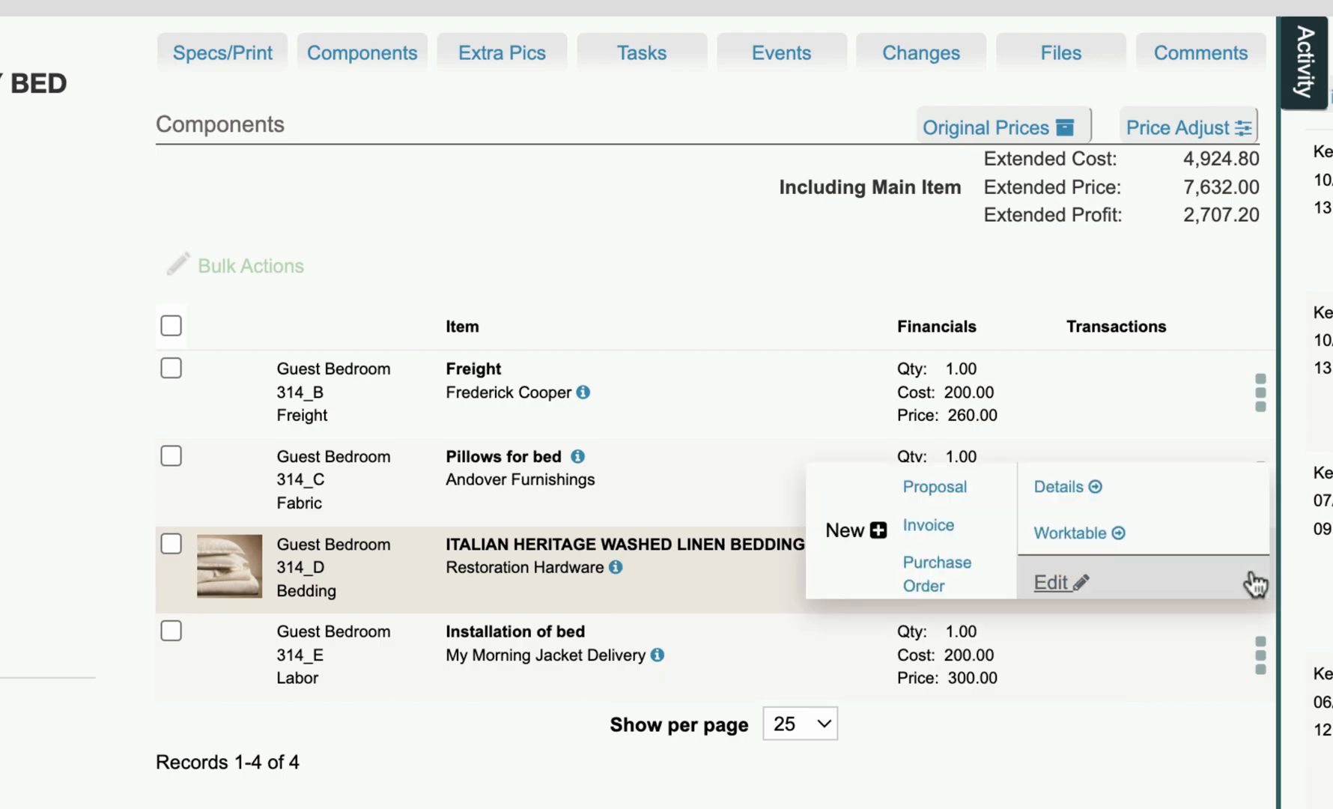
pyautogui.click(1059, 488)
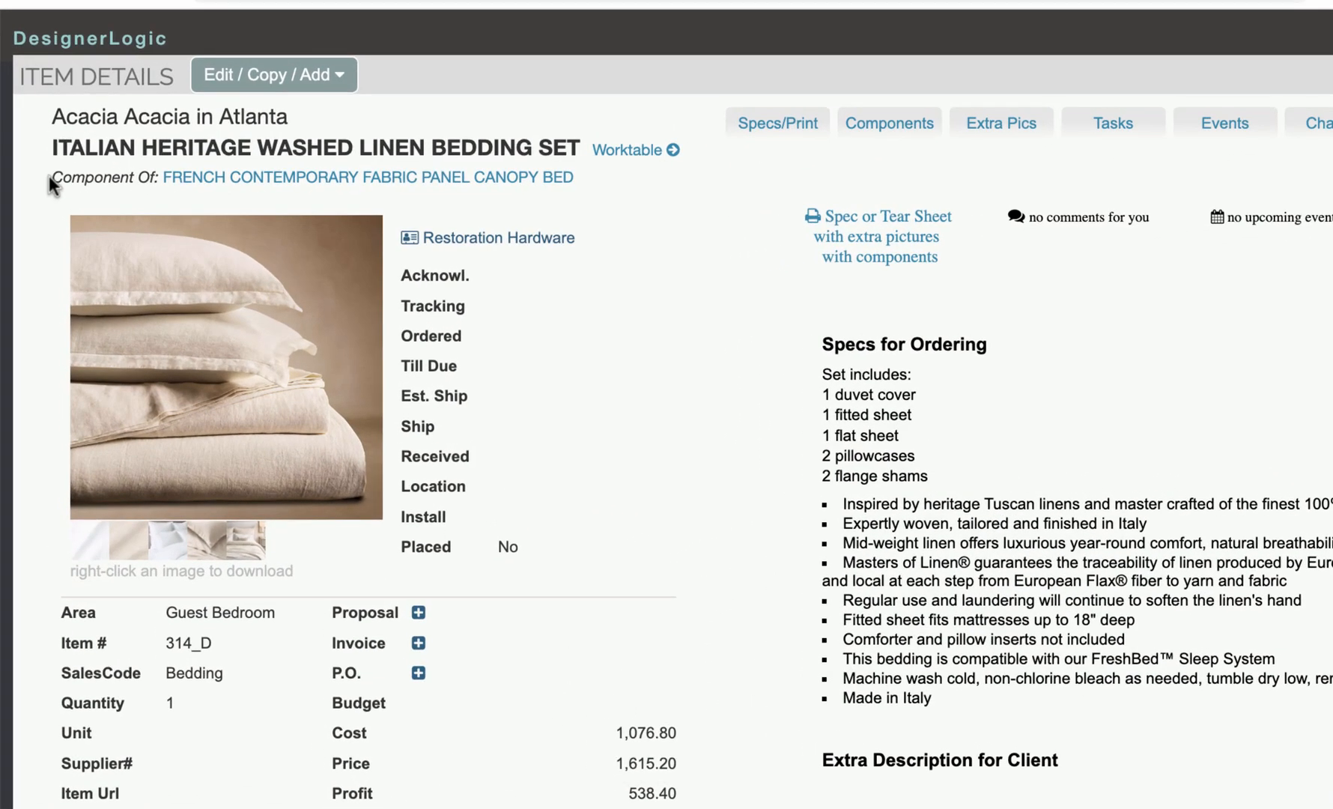
pyautogui.moveTo(49, 177); pyautogui.dragTo(154, 178)
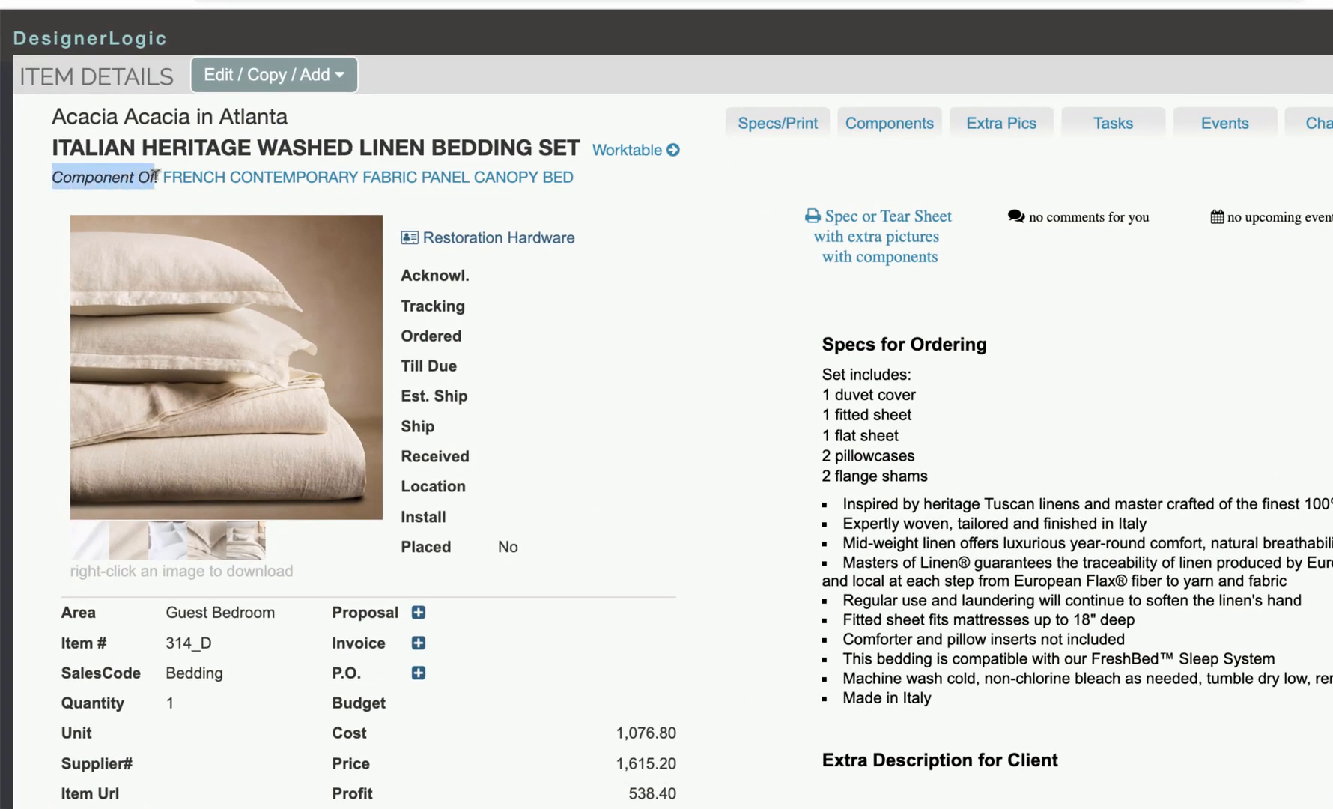
pyautogui.click(405, 180)
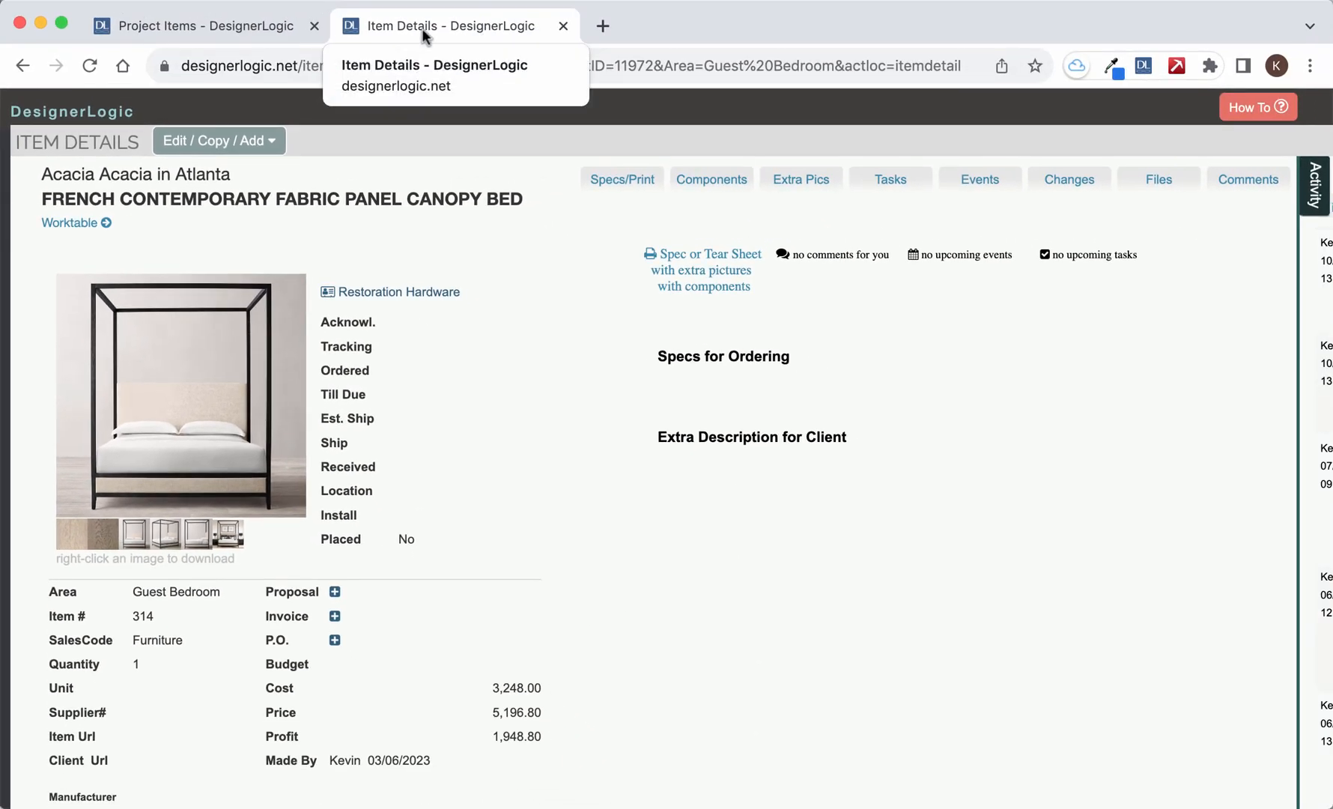
# - Return to the Acacia in Atlanta project's items list and open the items for quick editing
pyautogui.click(238, 24)
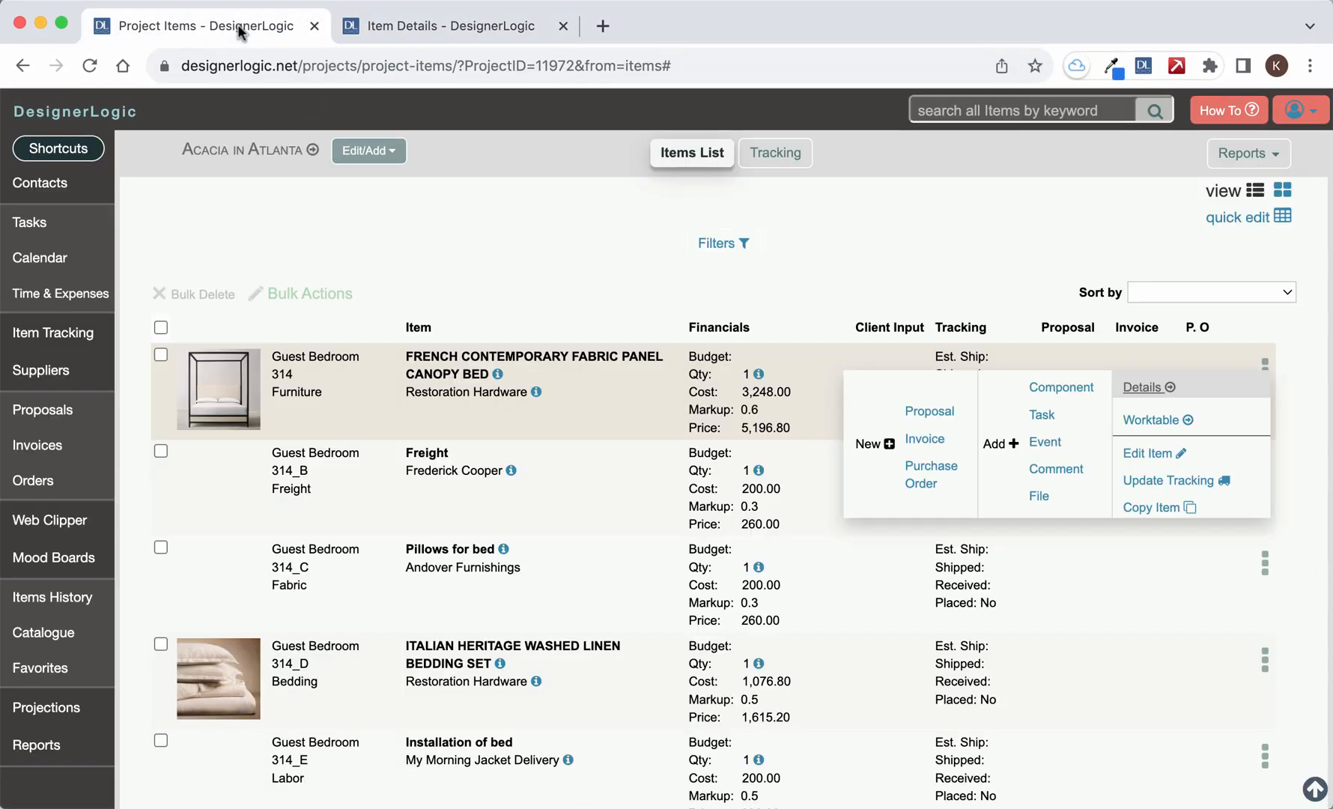
pyautogui.click(368, 150)
pyautogui.moveTo(365, 207)
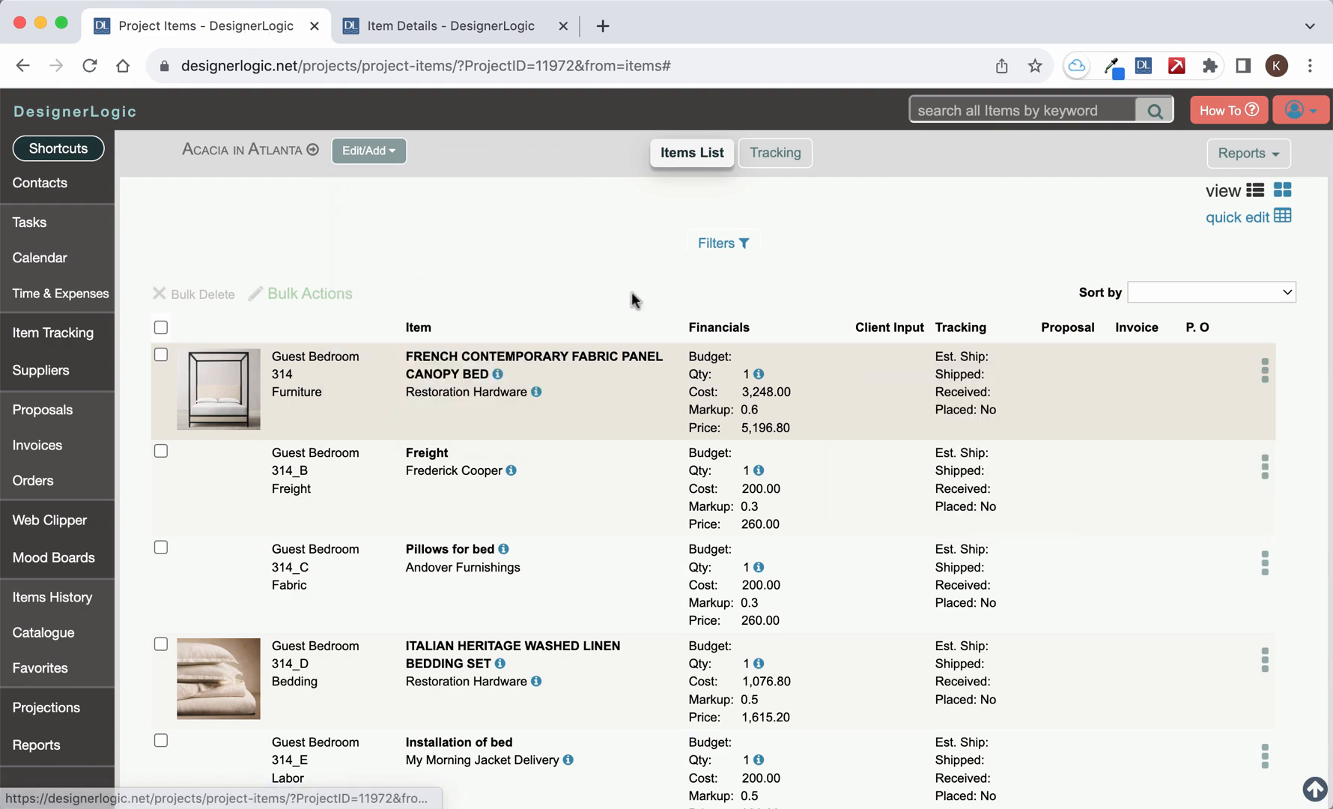
pyautogui.scroll(-5, 596, 533)
pyautogui.scroll(6, 596, 533)
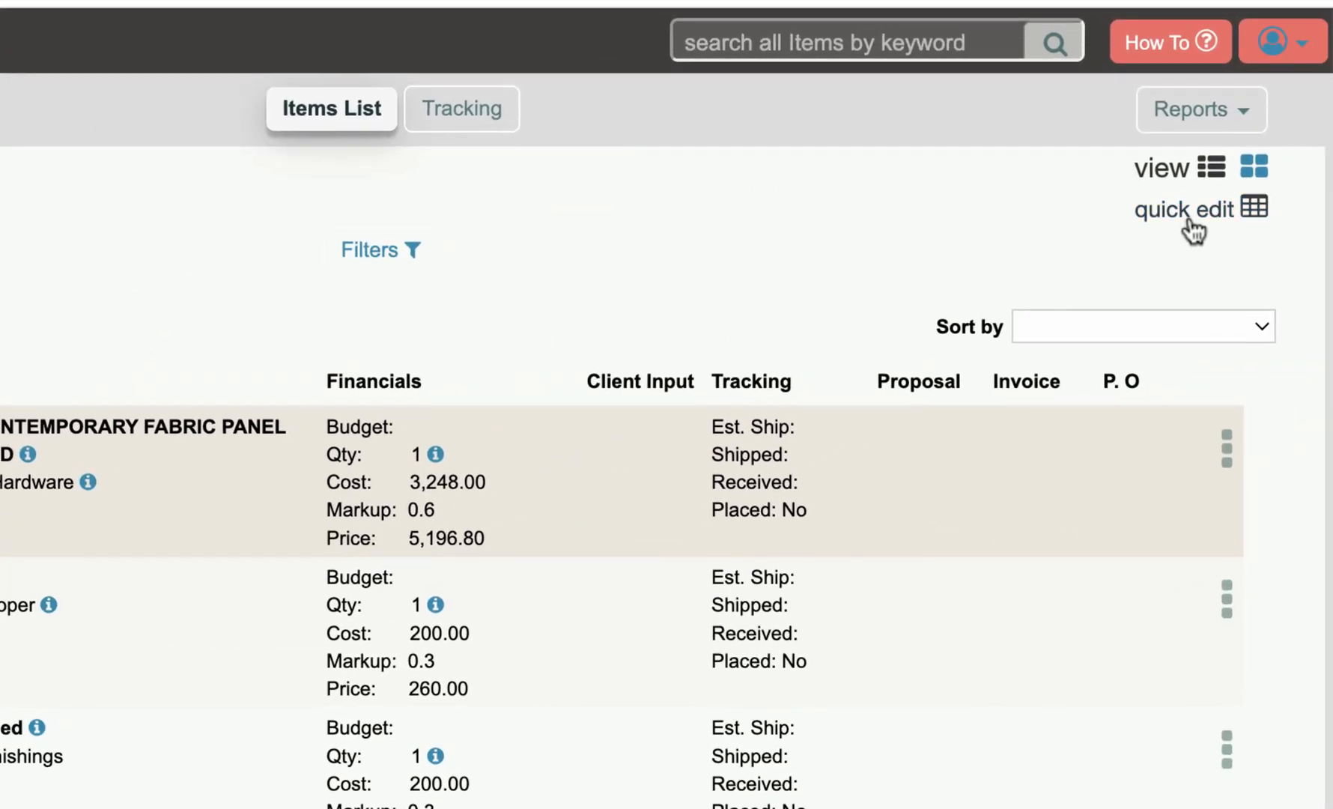
pyautogui.click(1189, 214)
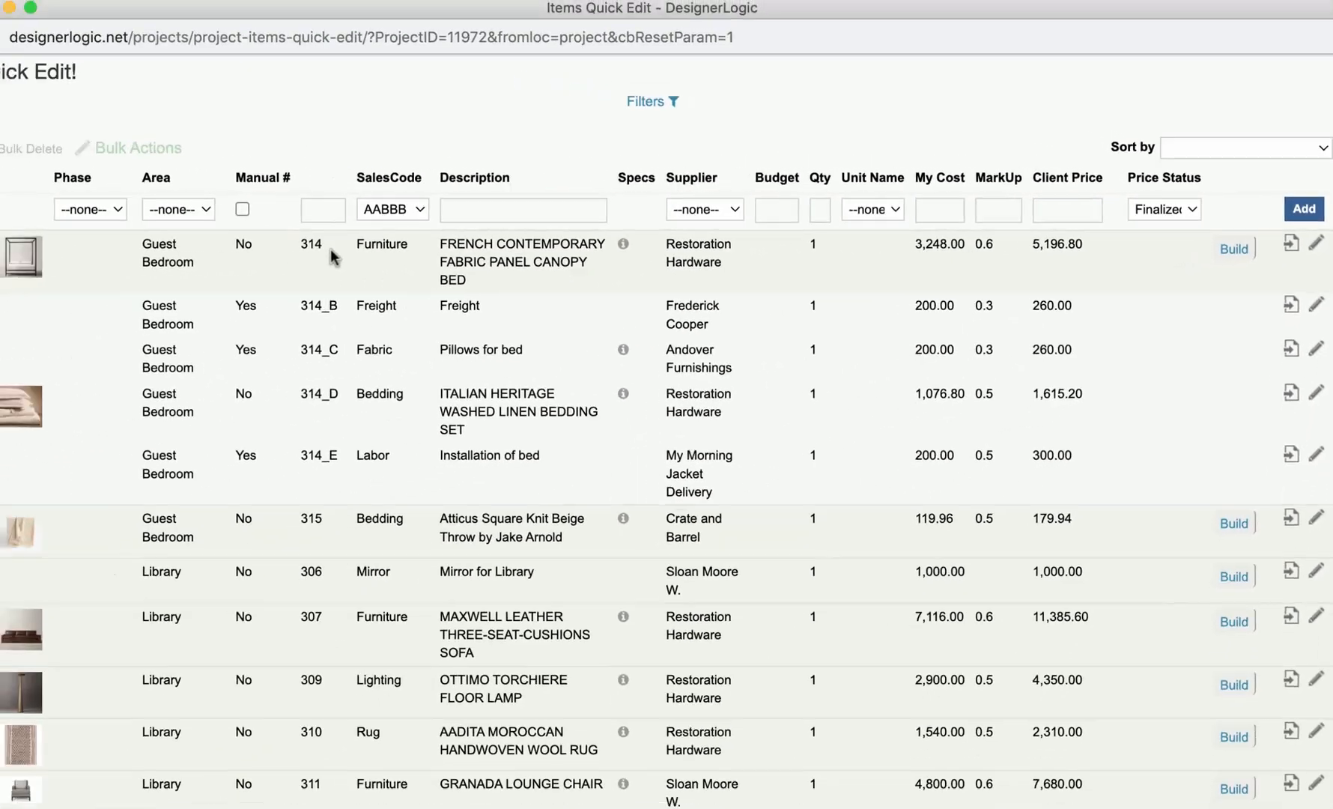
# - Open the component builder for canopy bed item 314 and check the proposed suffix and the suffixes already used
pyautogui.scroll(-3, 351, 450)
pyautogui.scroll(2, 354, 454)
pyautogui.scroll(2, 353, 452)
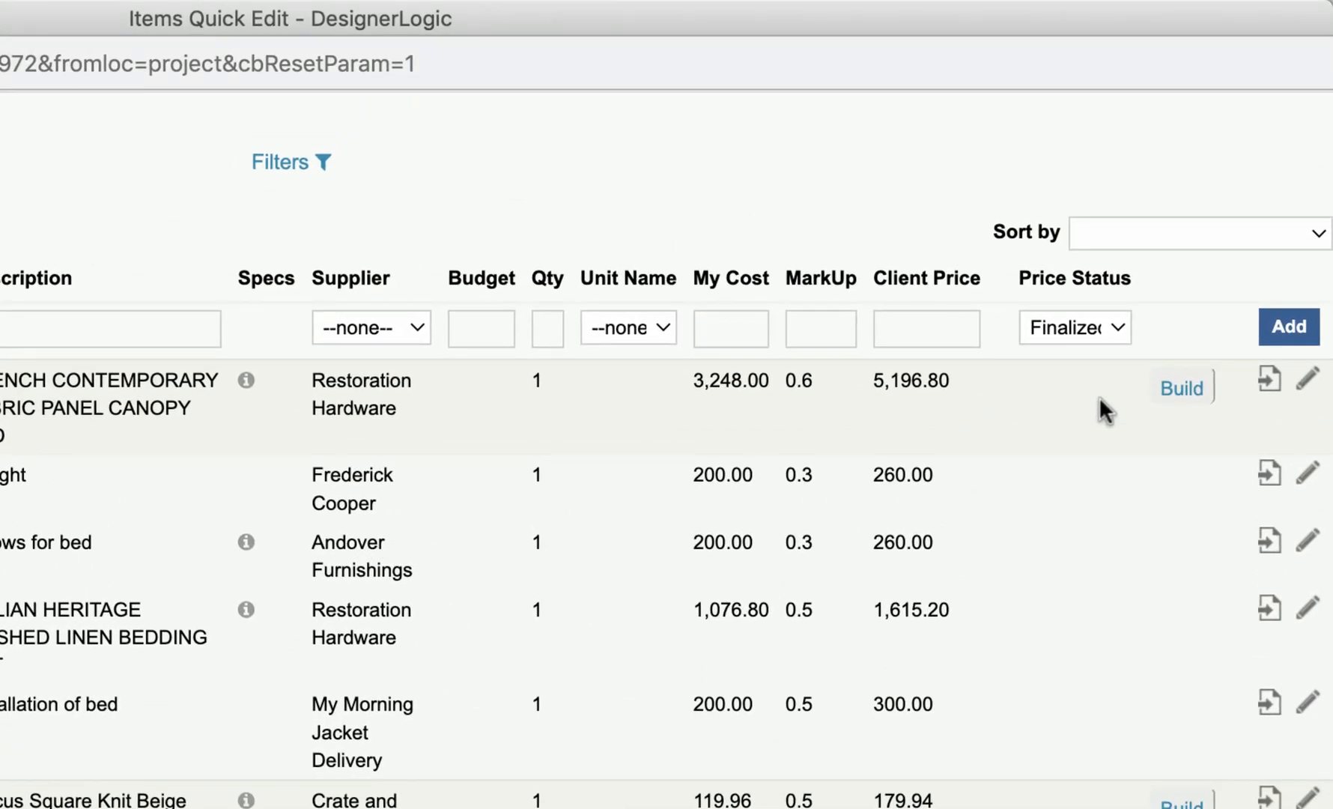
pyautogui.click(1182, 404)
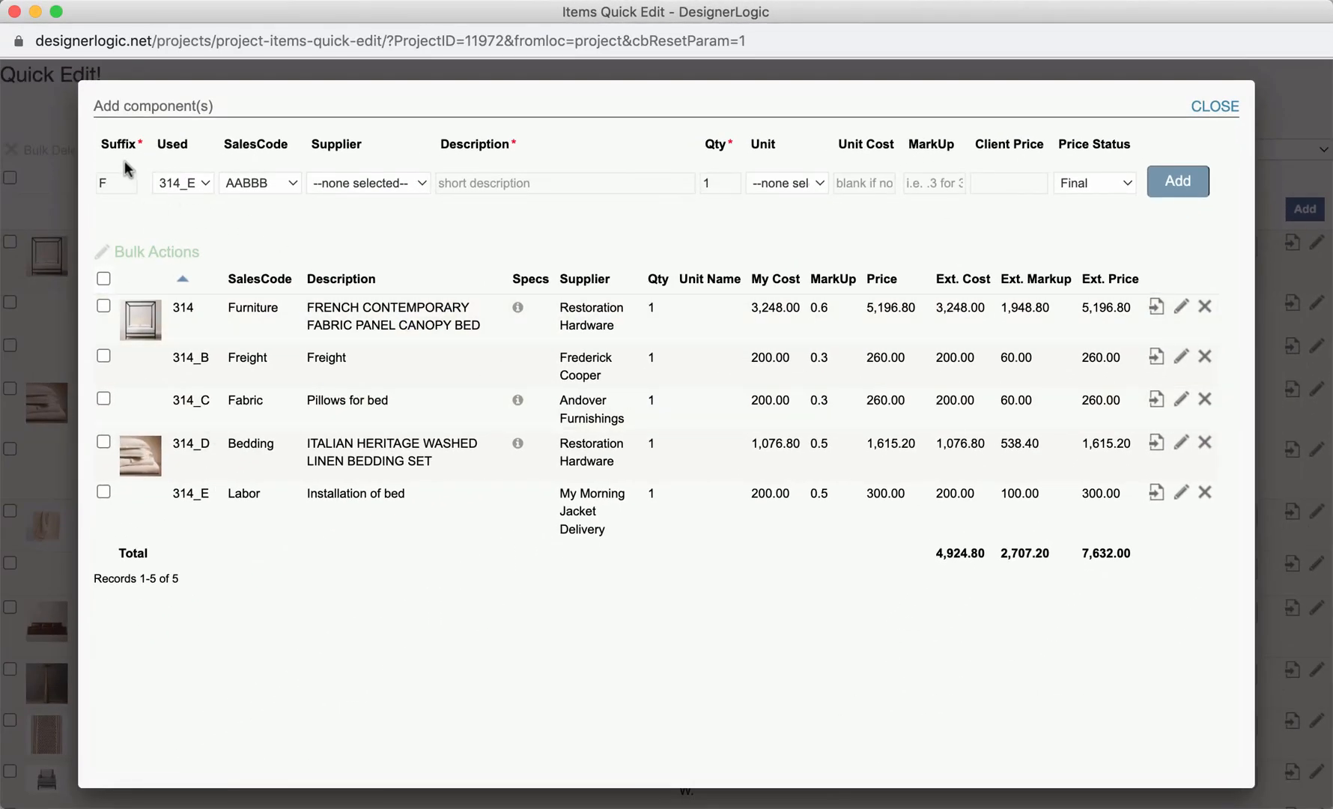
pyautogui.moveTo(127, 184); pyautogui.dragTo(84, 181)
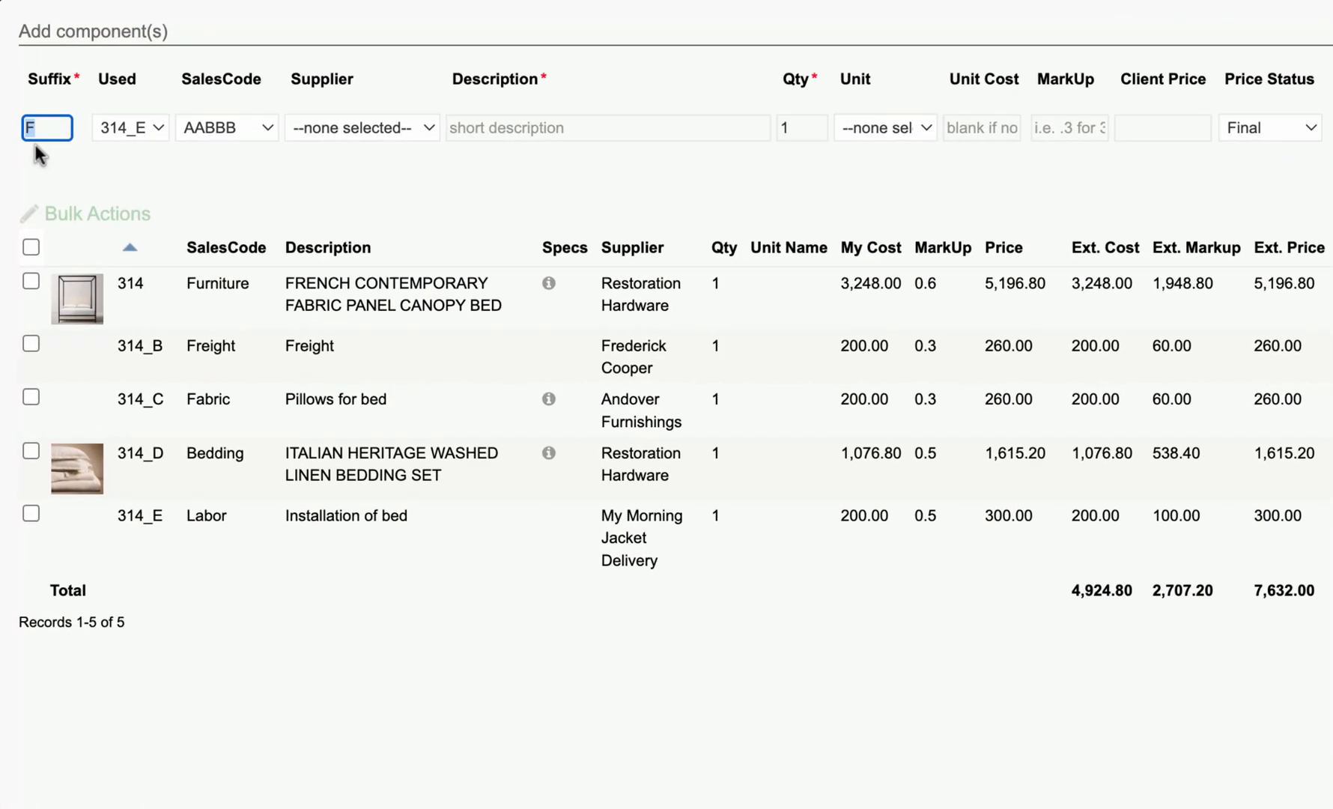
pyautogui.click(138, 129)
pyautogui.click(138, 127)
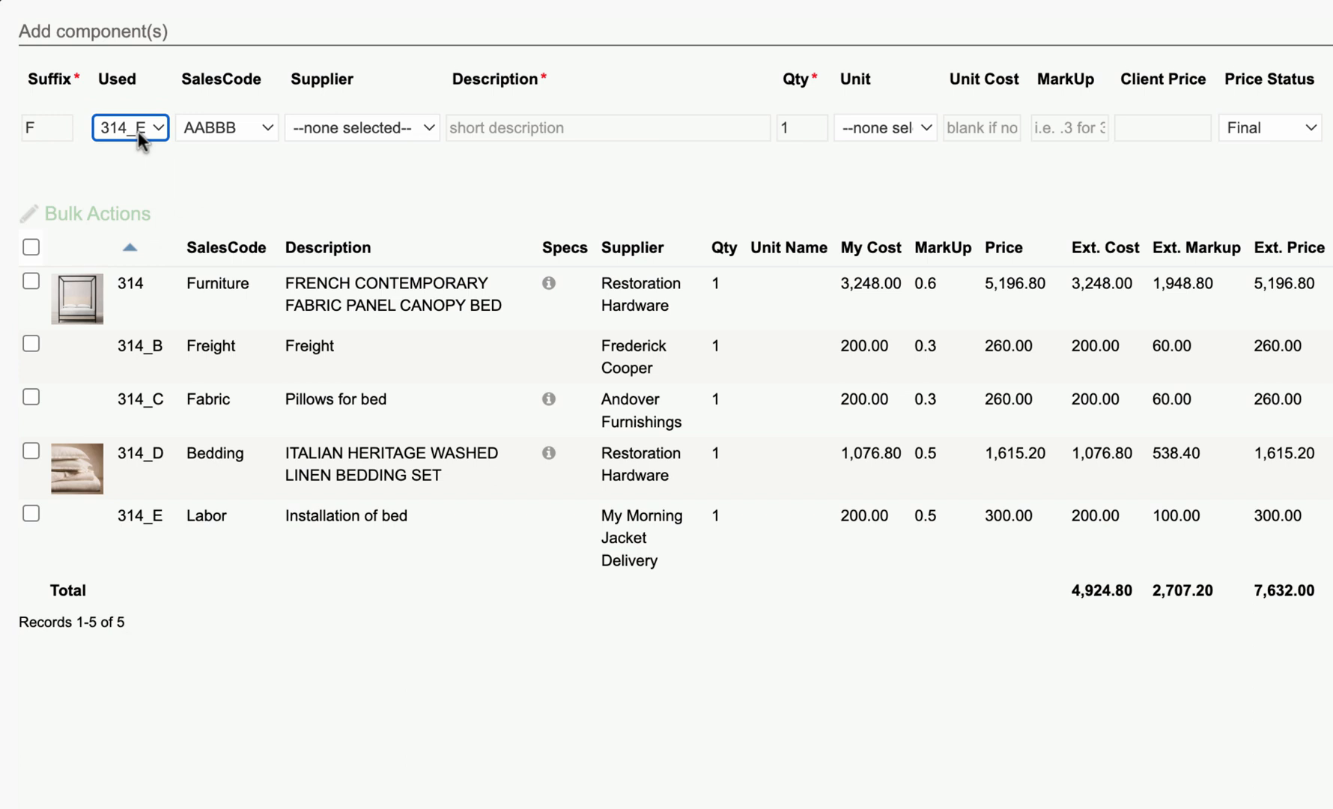
# - Add a Shipping component with suffix F, the description "shipping for linens" and a unit cost of 30 to the canopy bed
pyautogui.click(243, 126)
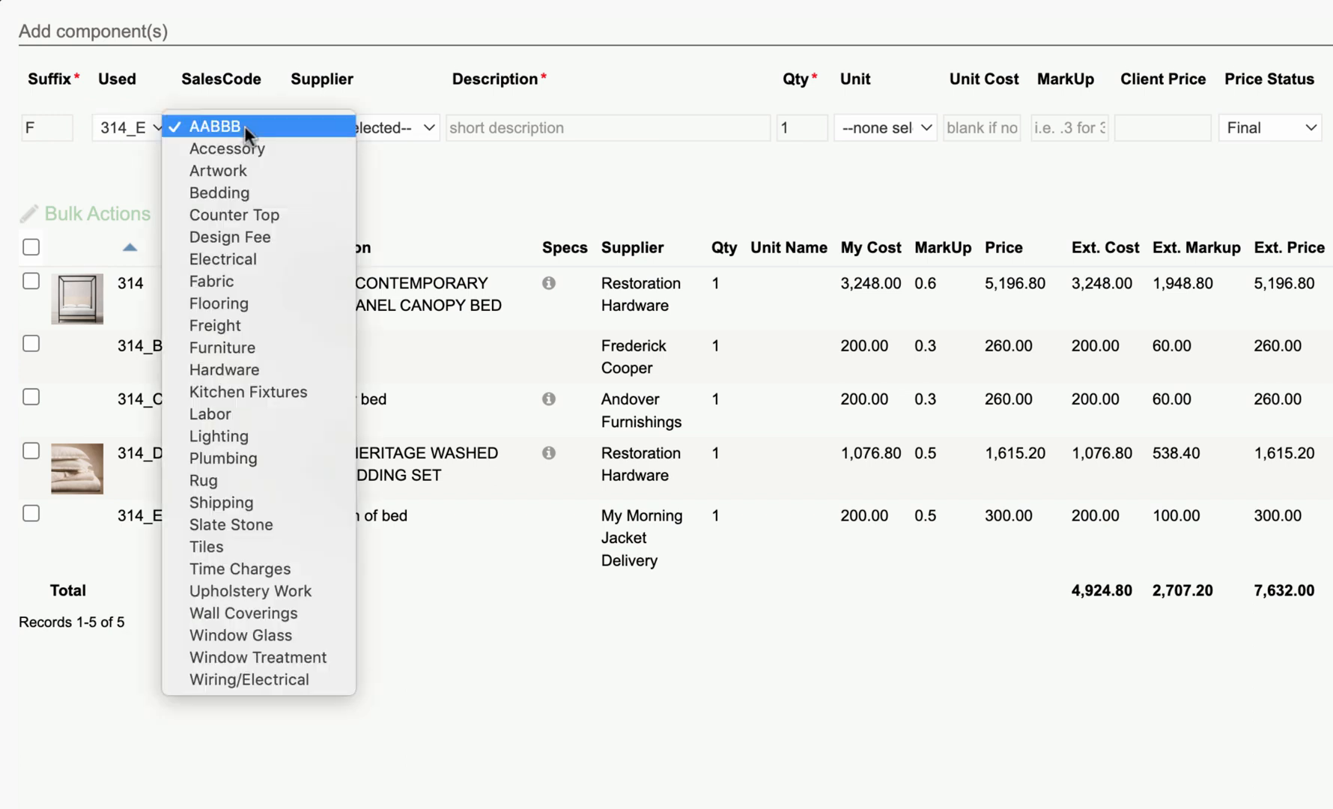
pyautogui.click(254, 502)
pyautogui.click(459, 127)
pyautogui.write('shipping for linens')
pyautogui.press('Tab')
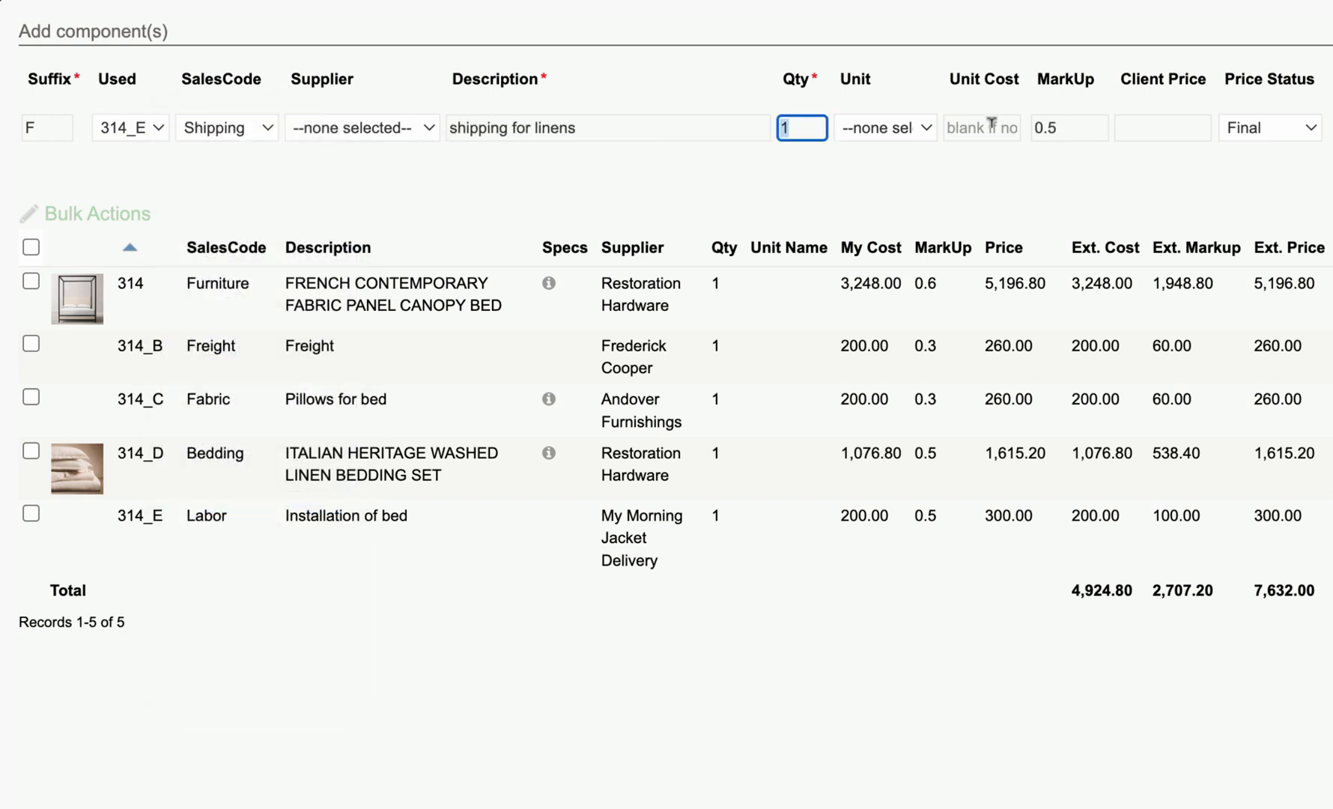
pyautogui.click(974, 128)
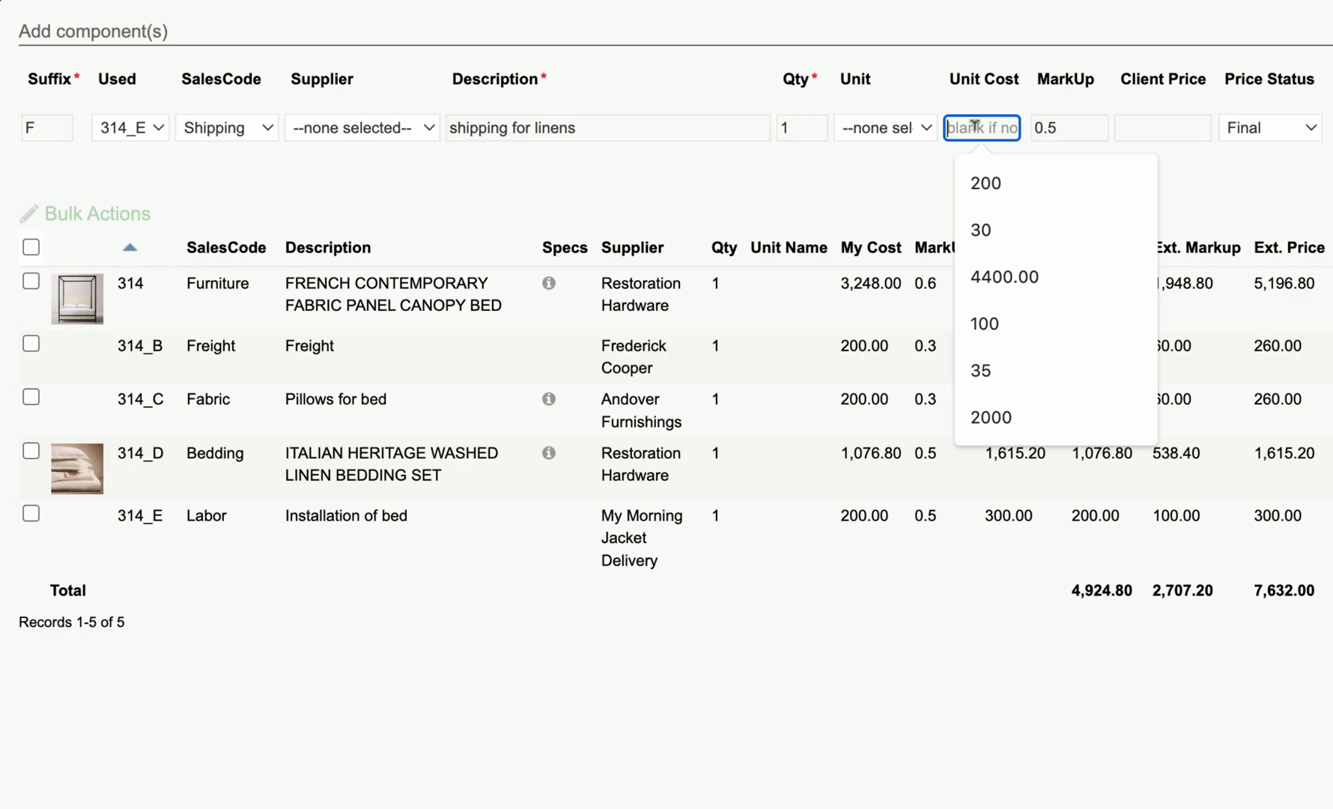
pyautogui.click(987, 225)
pyautogui.click(1193, 189)
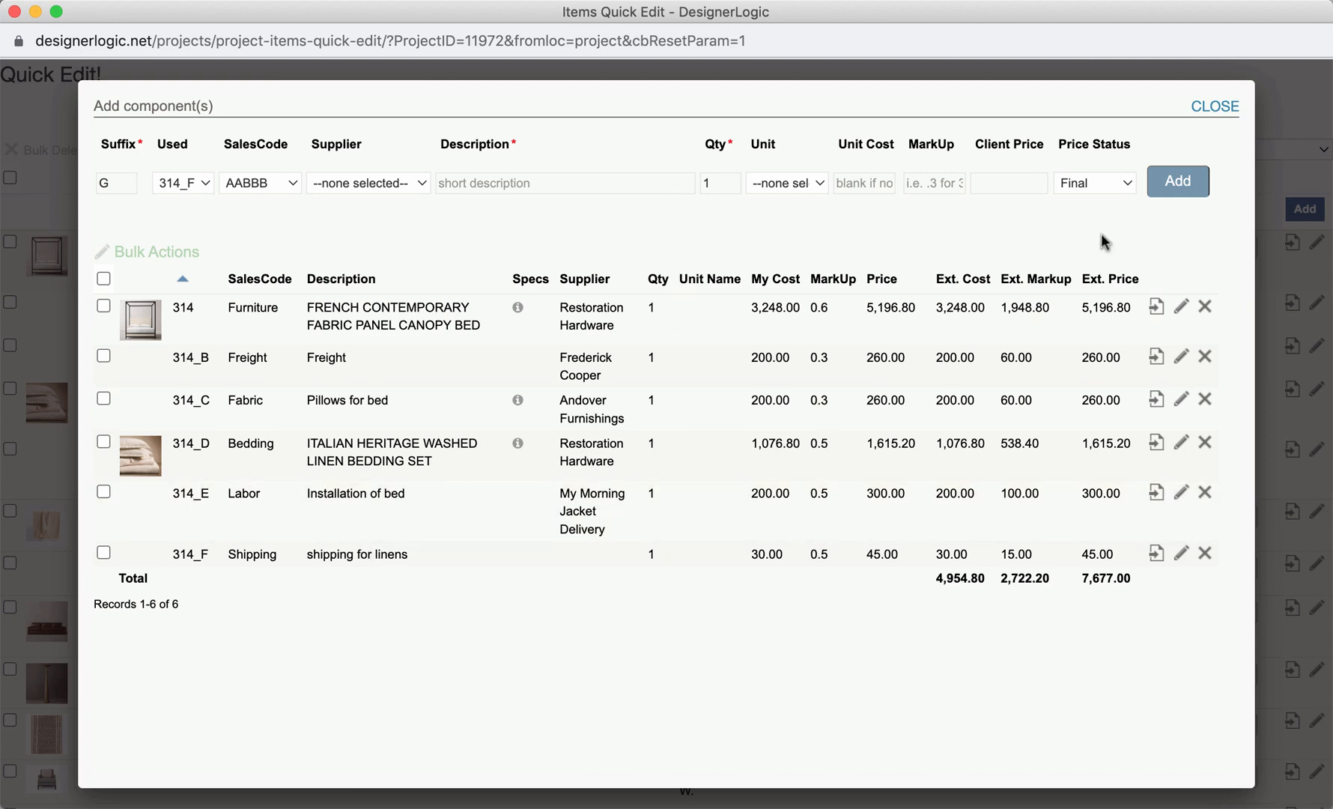
# - Close the component builder and the quick edit window, and return to the canopy bed's item details
pyautogui.click(1213, 109)
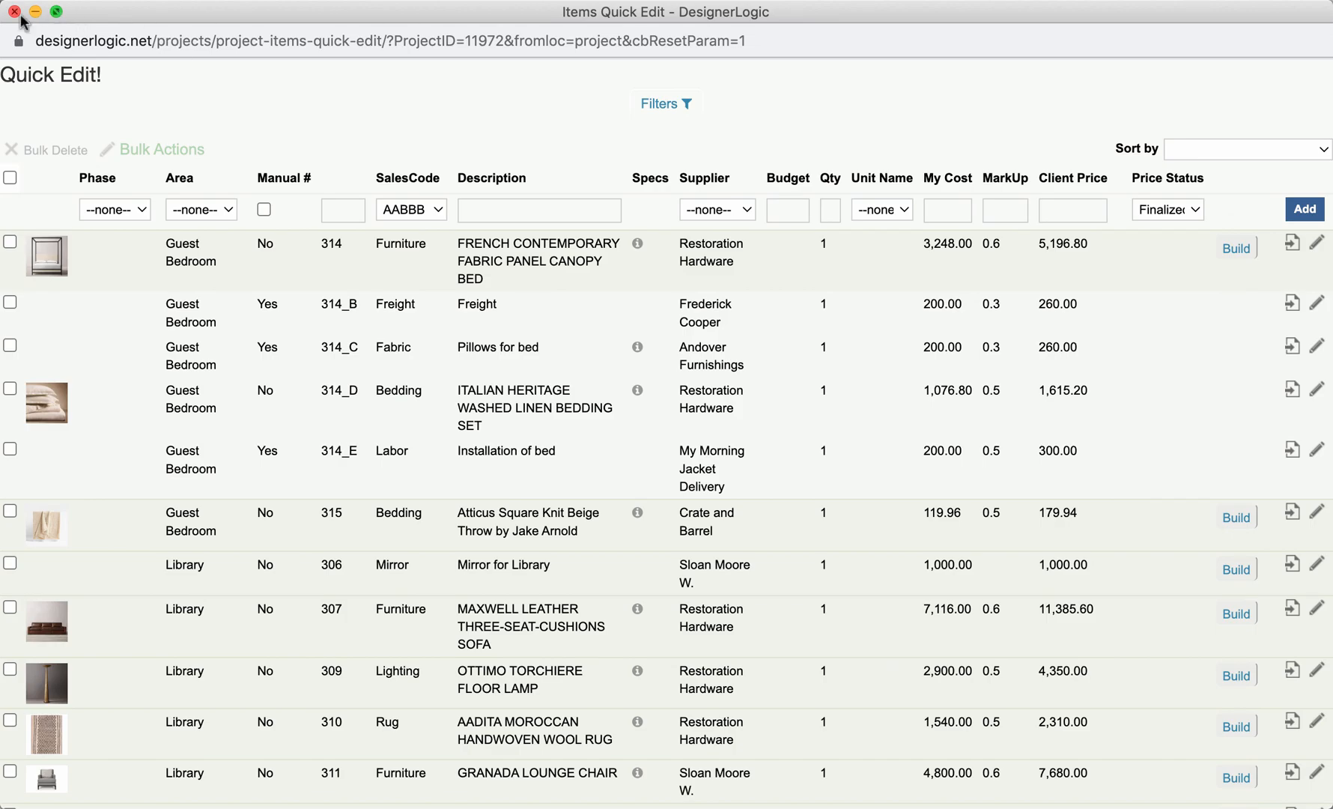
pyautogui.click(14, 12)
pyautogui.click(386, 27)
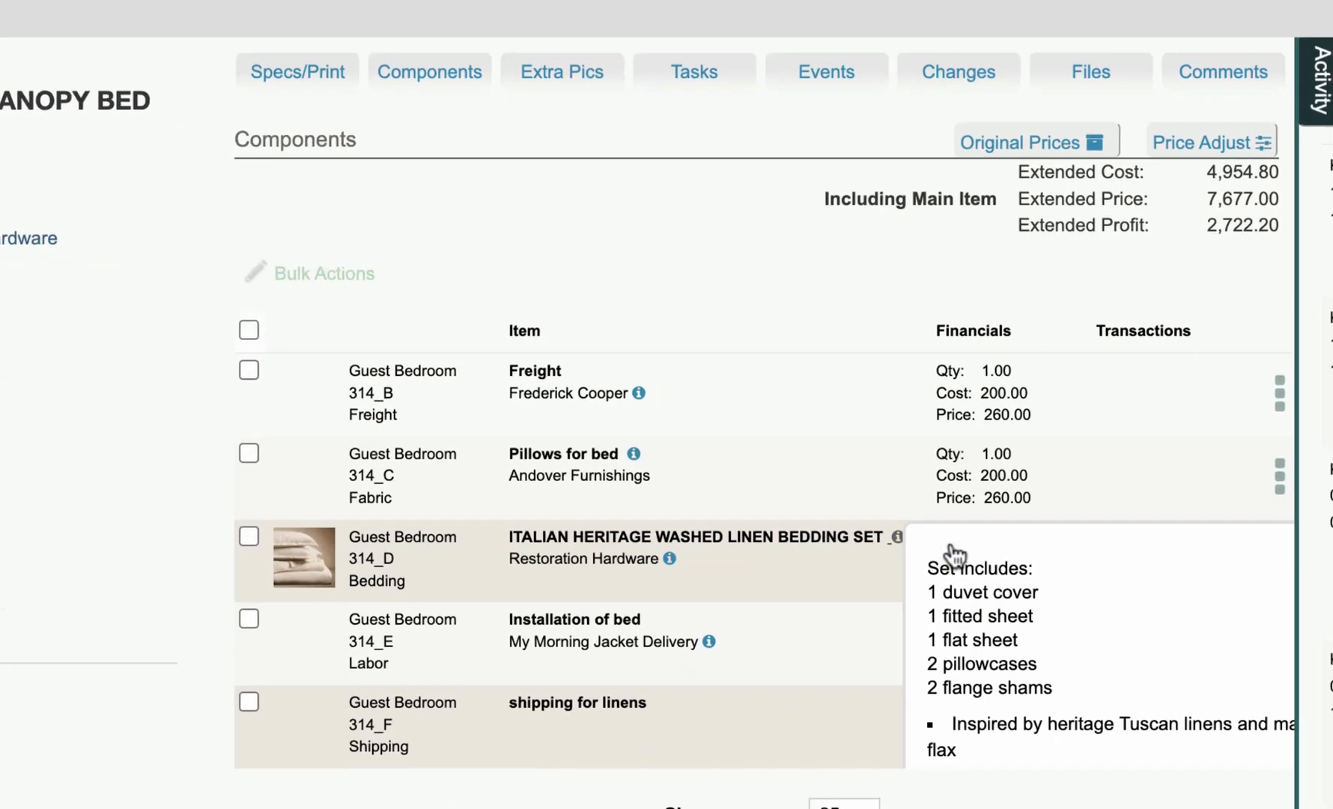
# - Review the actions available for the bedding set and installation components, and compare with the project's items list
pyautogui.click(1261, 570)
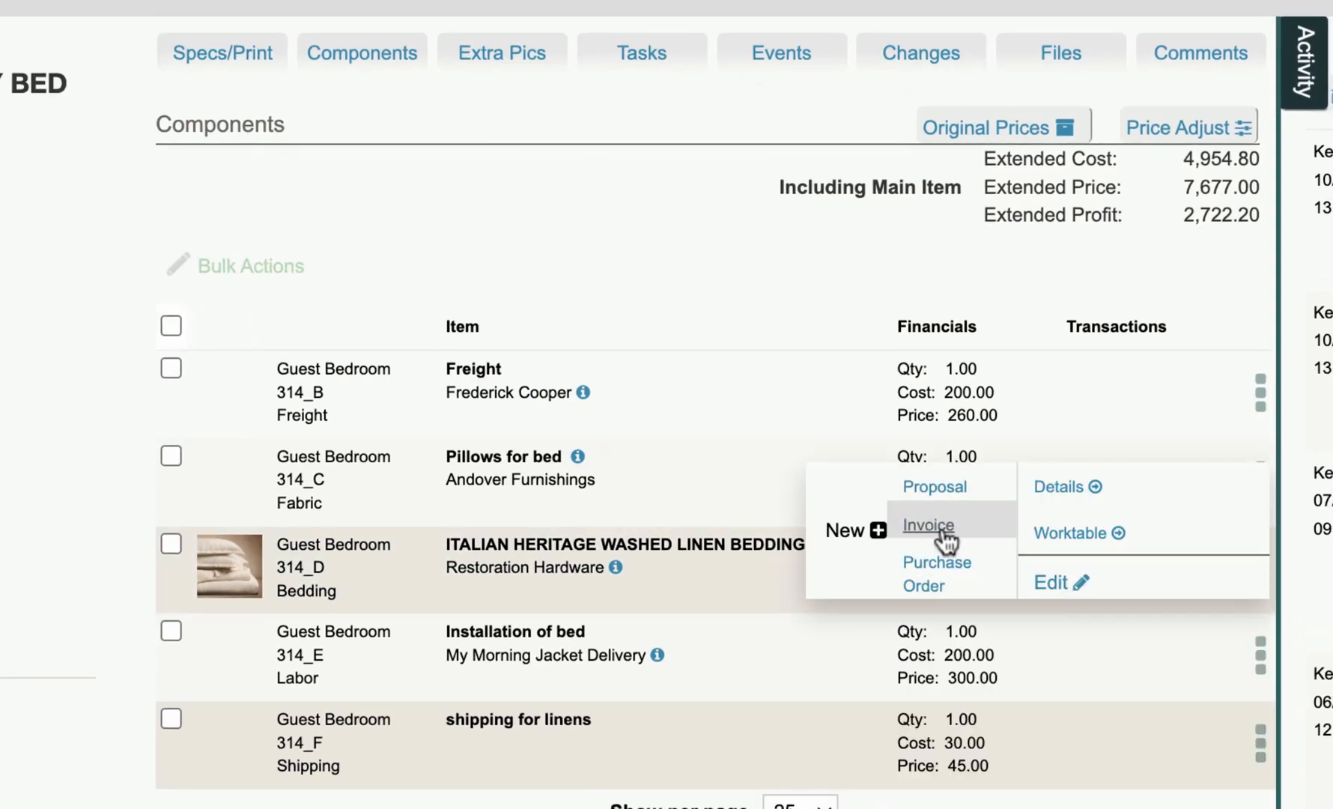
pyautogui.click(1261, 655)
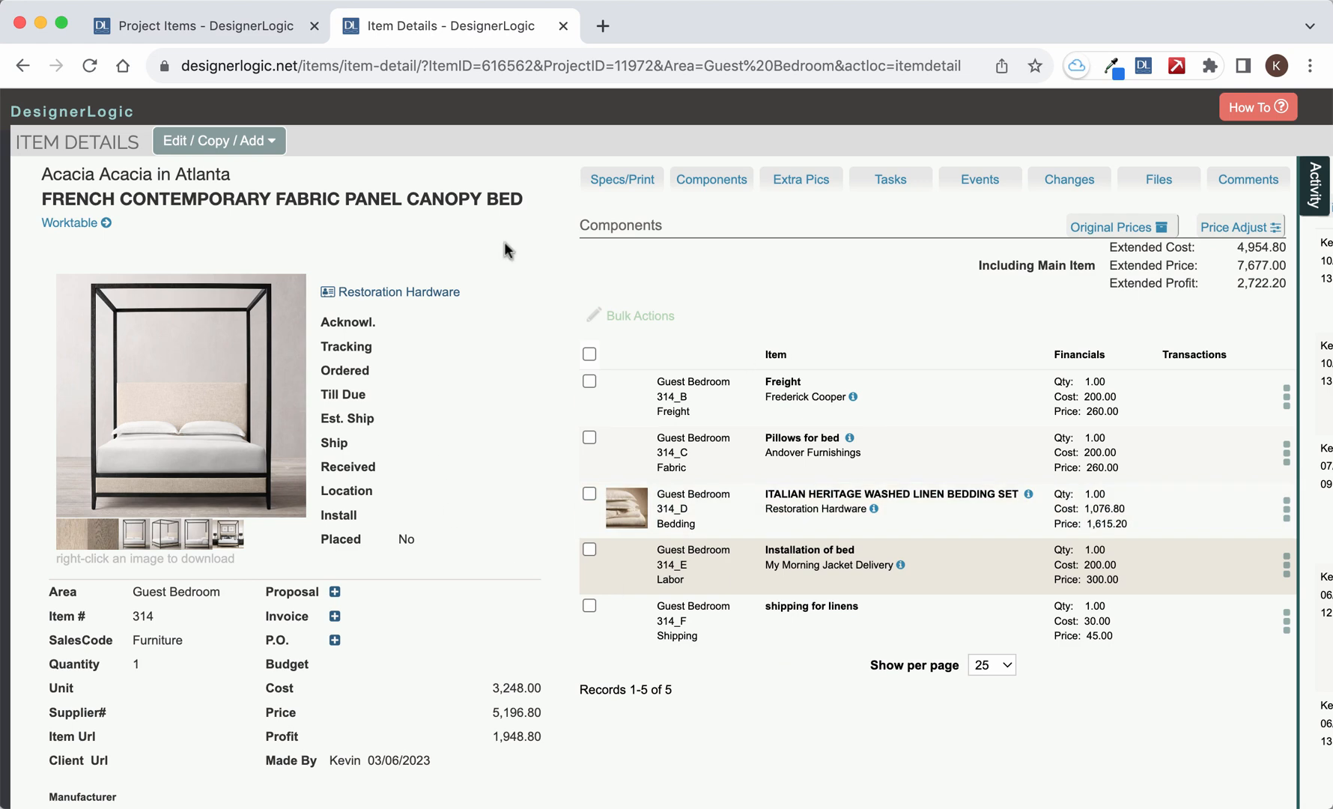
pyautogui.click(249, 27)
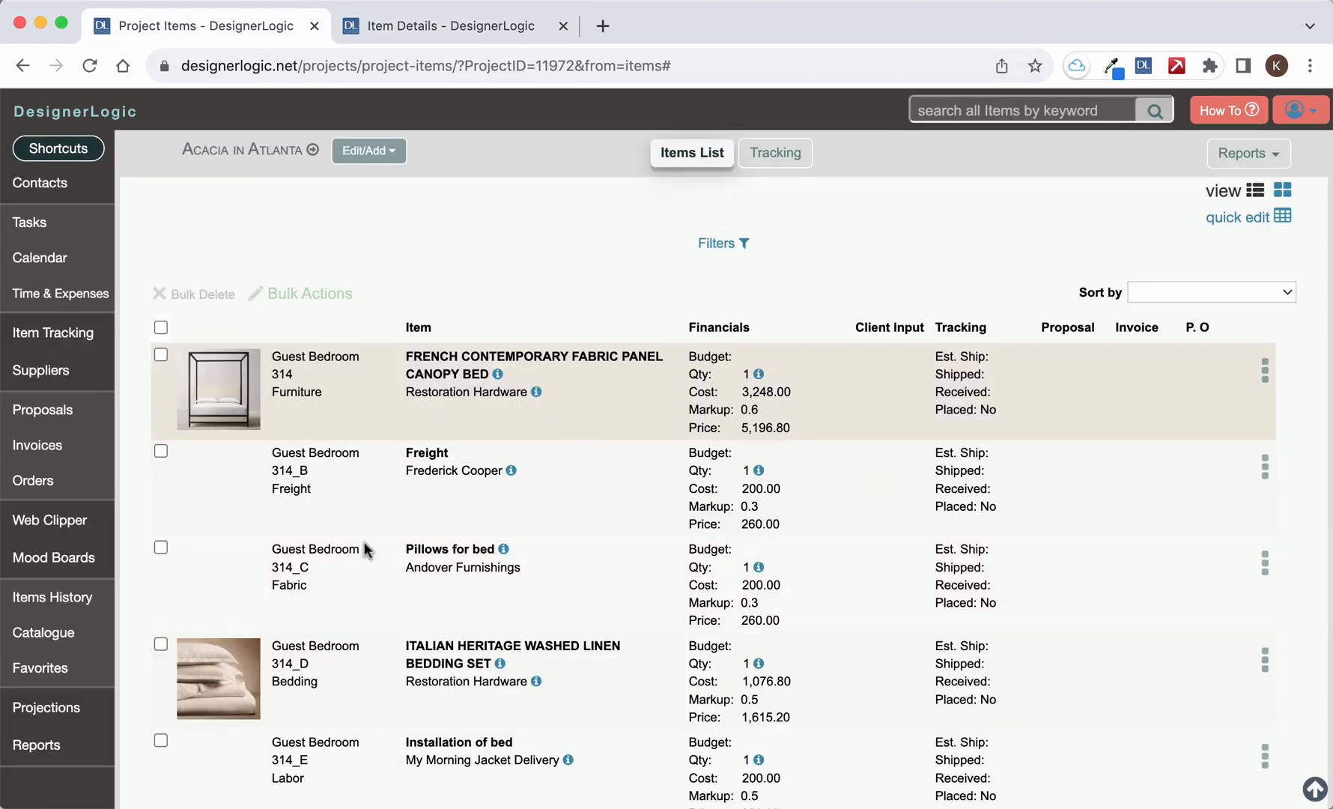
pyautogui.click(418, 28)
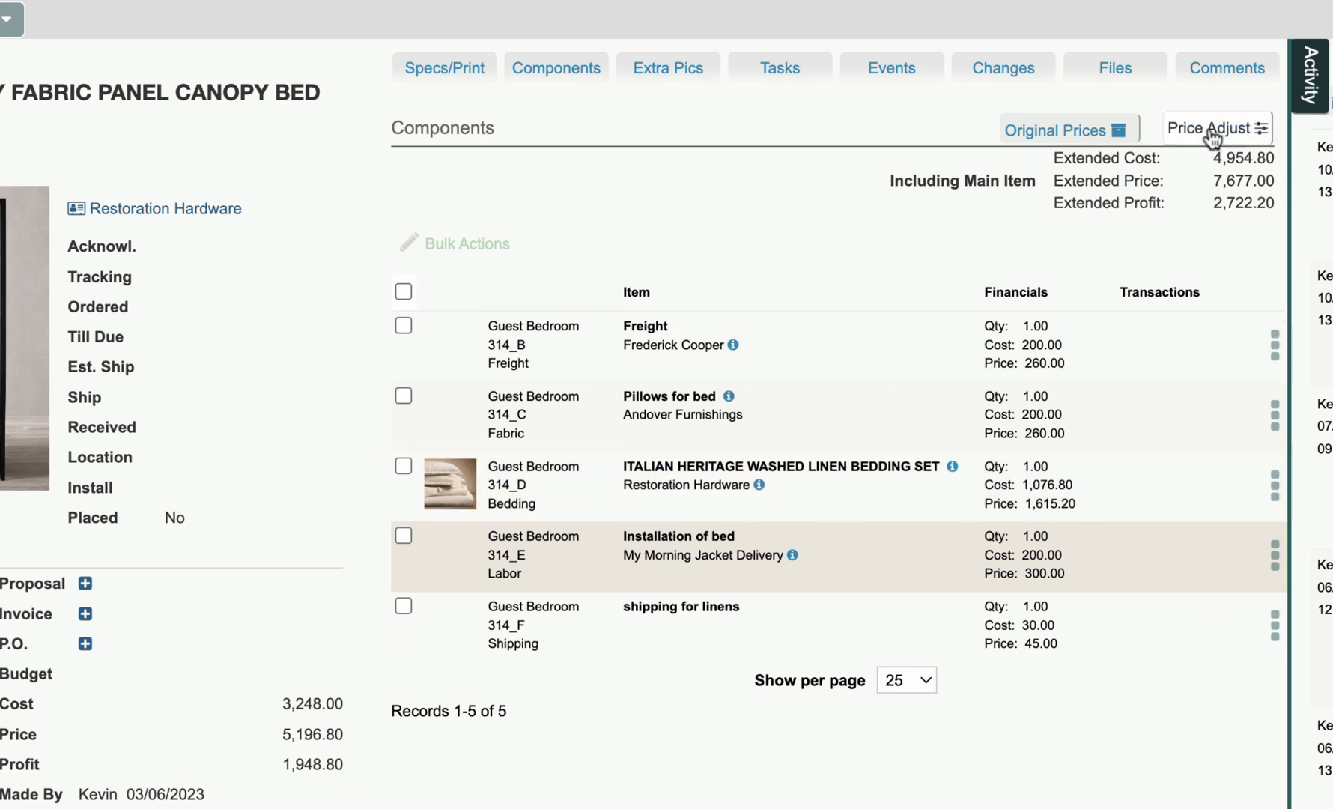
# - Apply the price adjustment that adds the components' total client price to the main canopy bed item
pyautogui.click(1209, 132)
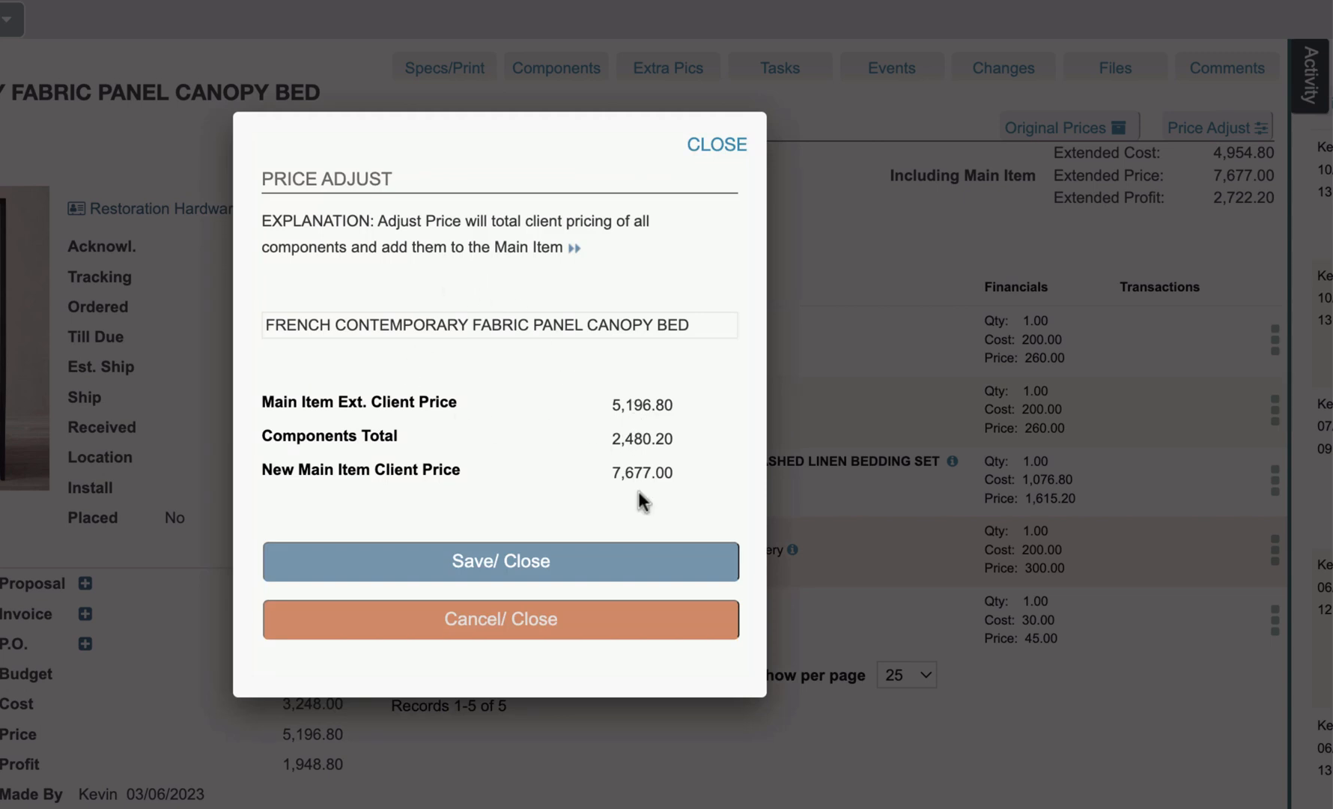
pyautogui.click(485, 562)
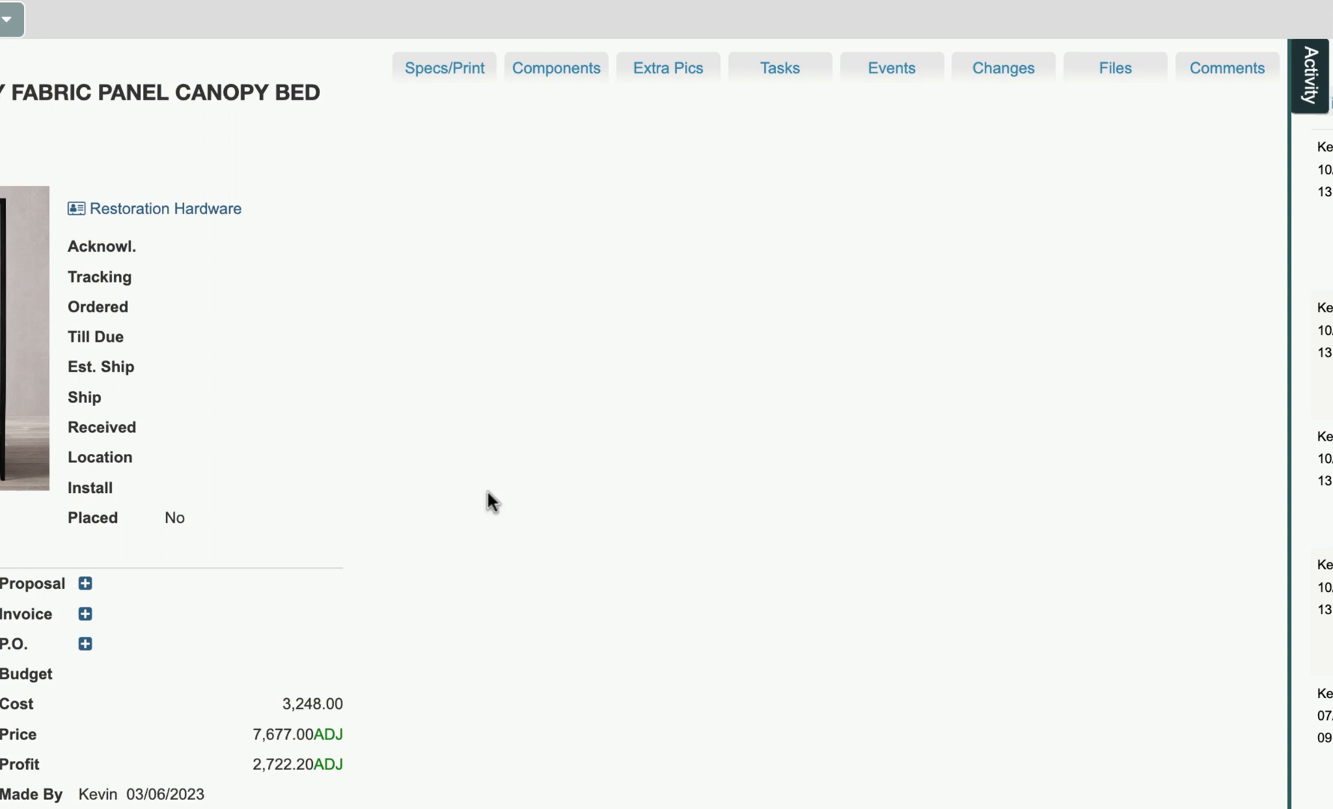
pyautogui.click(487, 493)
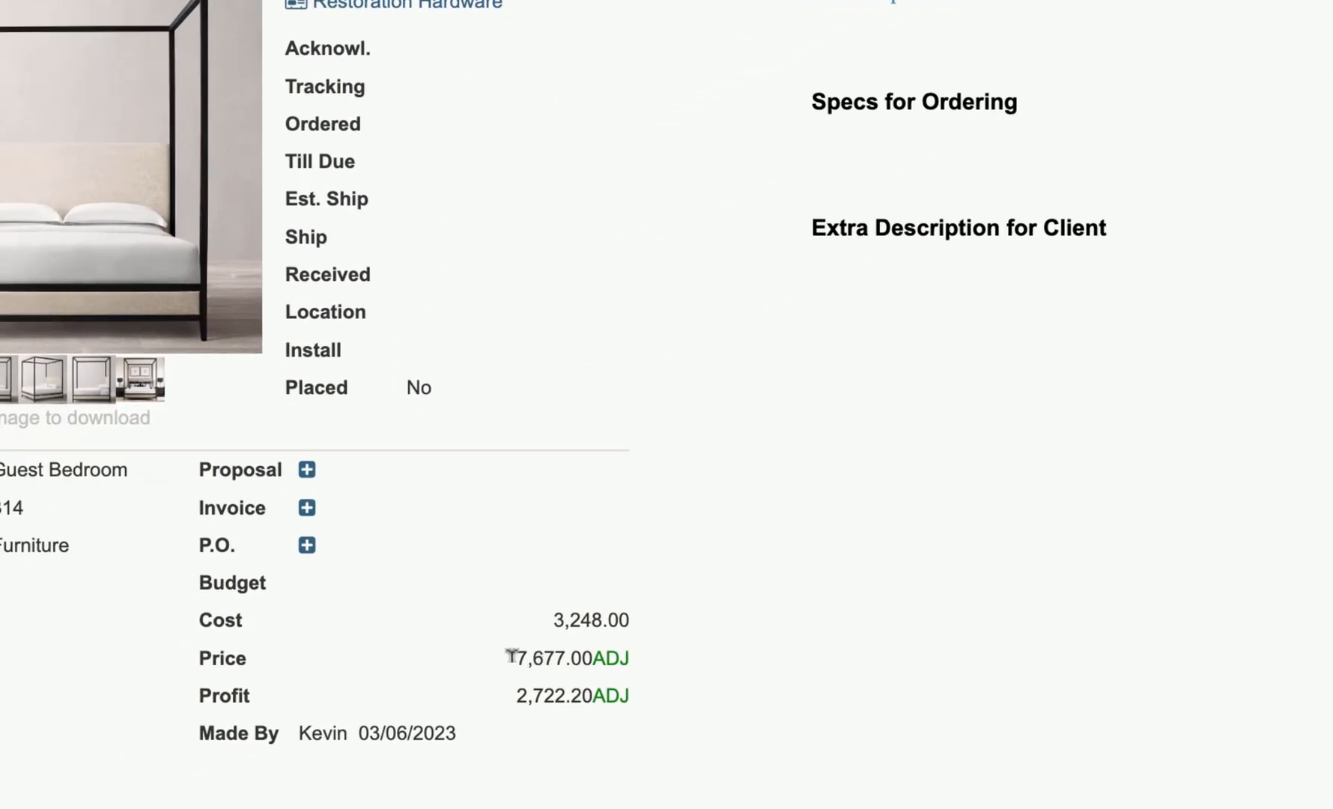
# - Check the canopy bed's adjusted price and profit in its item details
pyautogui.moveTo(529, 652); pyautogui.dragTo(605, 651)
pyautogui.click(630, 654)
pyautogui.click(610, 704)
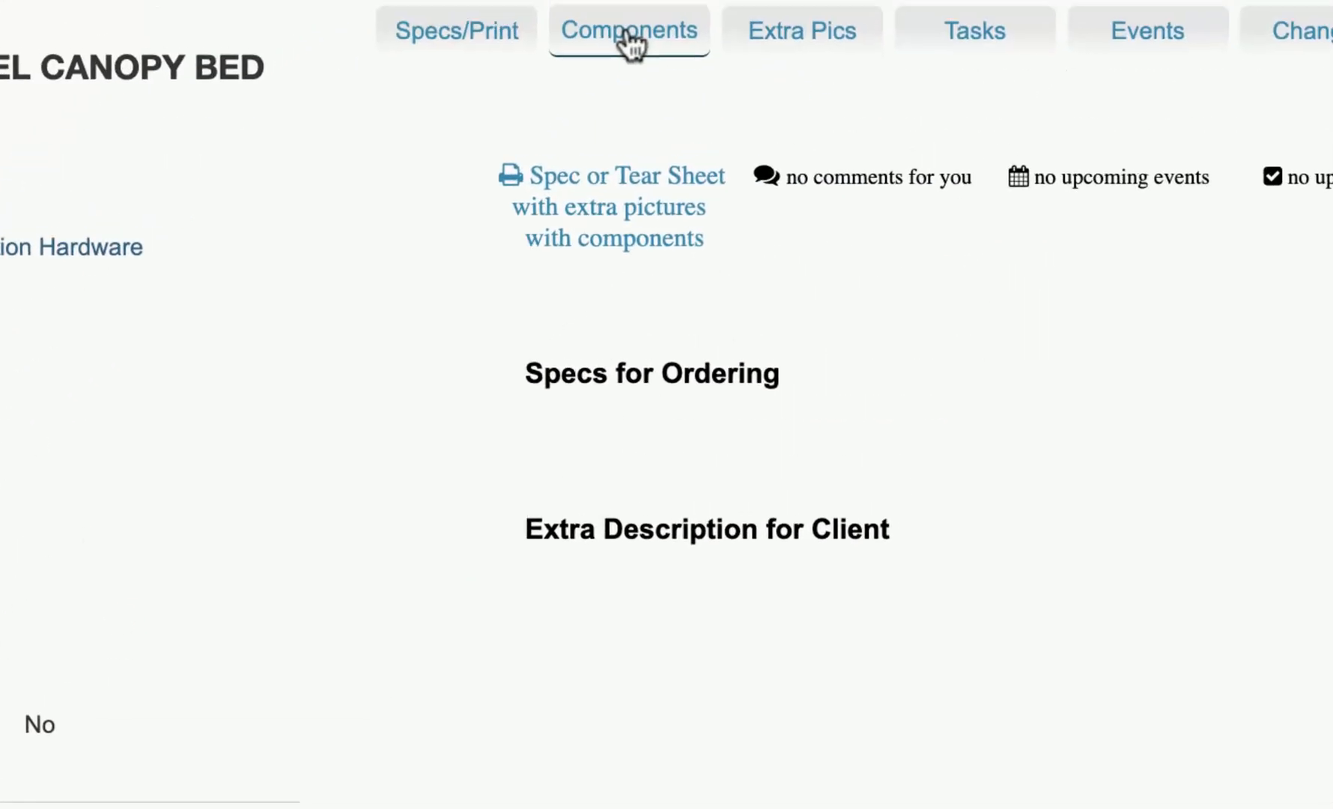
# - Show the canopy bed's components and examine their costs and adjusted prices
pyautogui.click(629, 41)
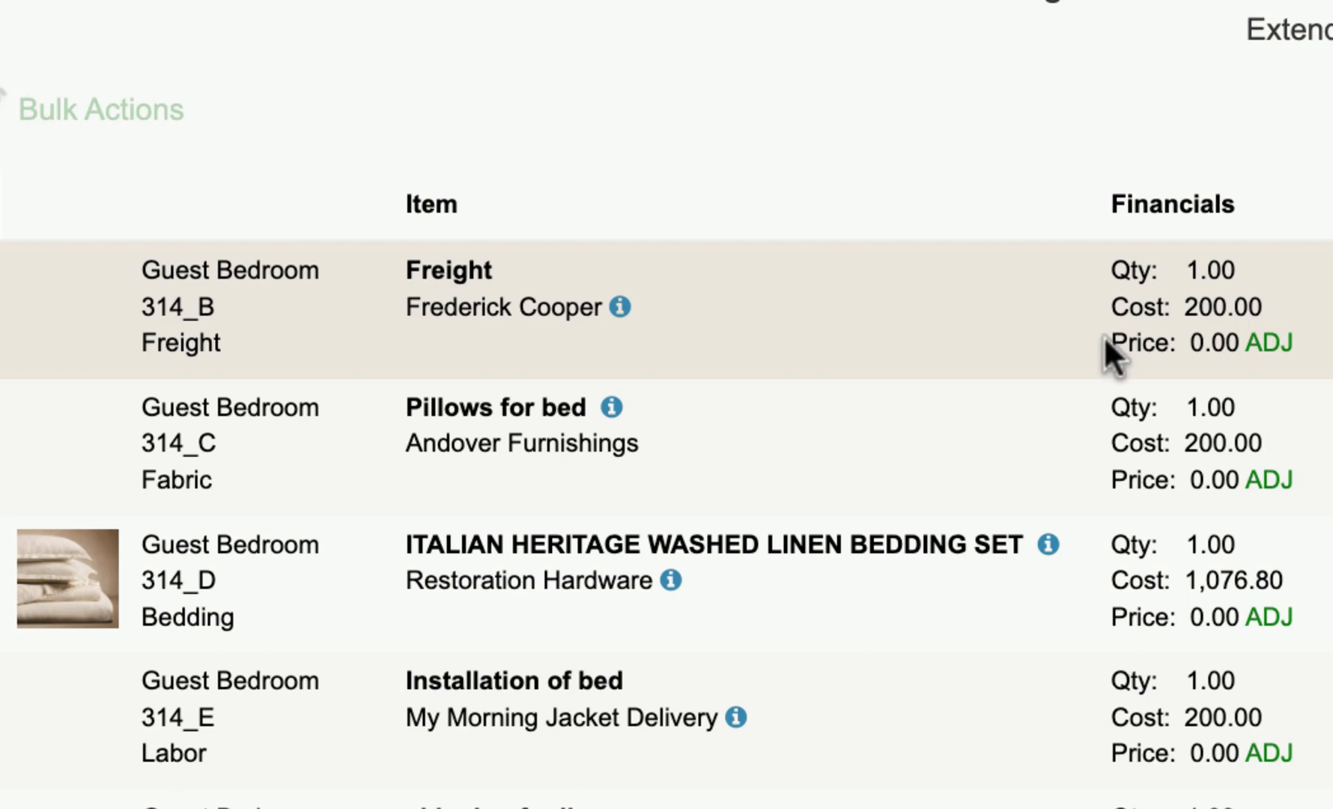
pyautogui.moveTo(1104, 336); pyautogui.dragTo(1296, 335)
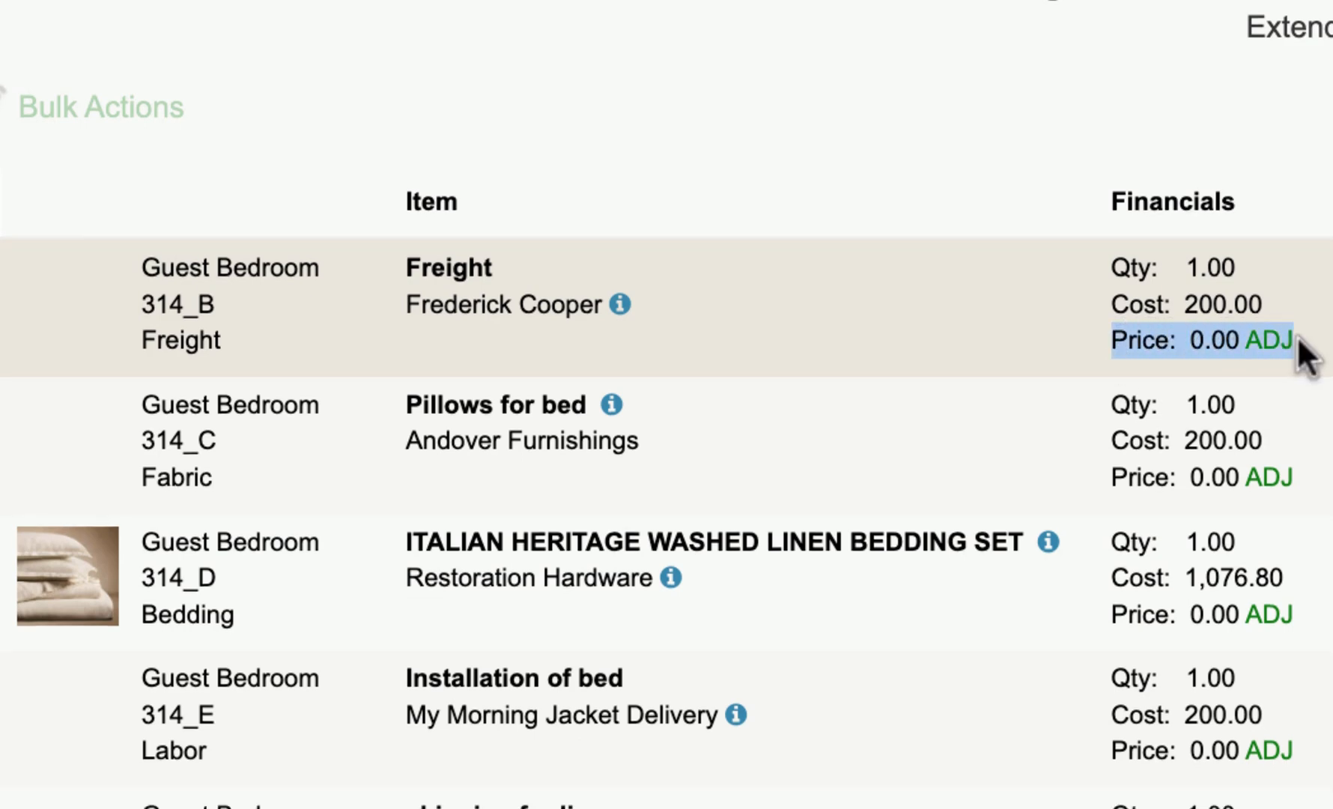
pyautogui.moveTo(1109, 477); pyautogui.dragTo(1309, 488)
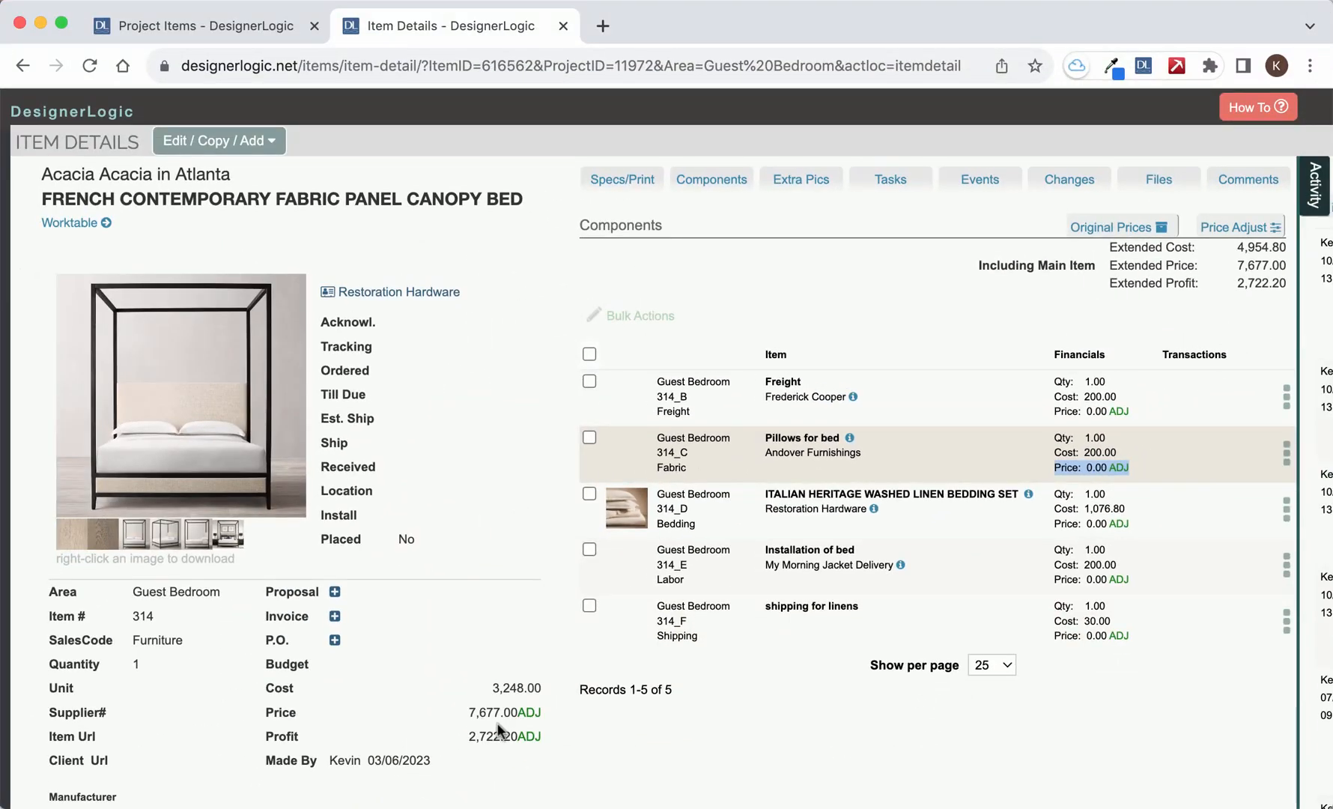
pyautogui.doubleClick(1085, 395)
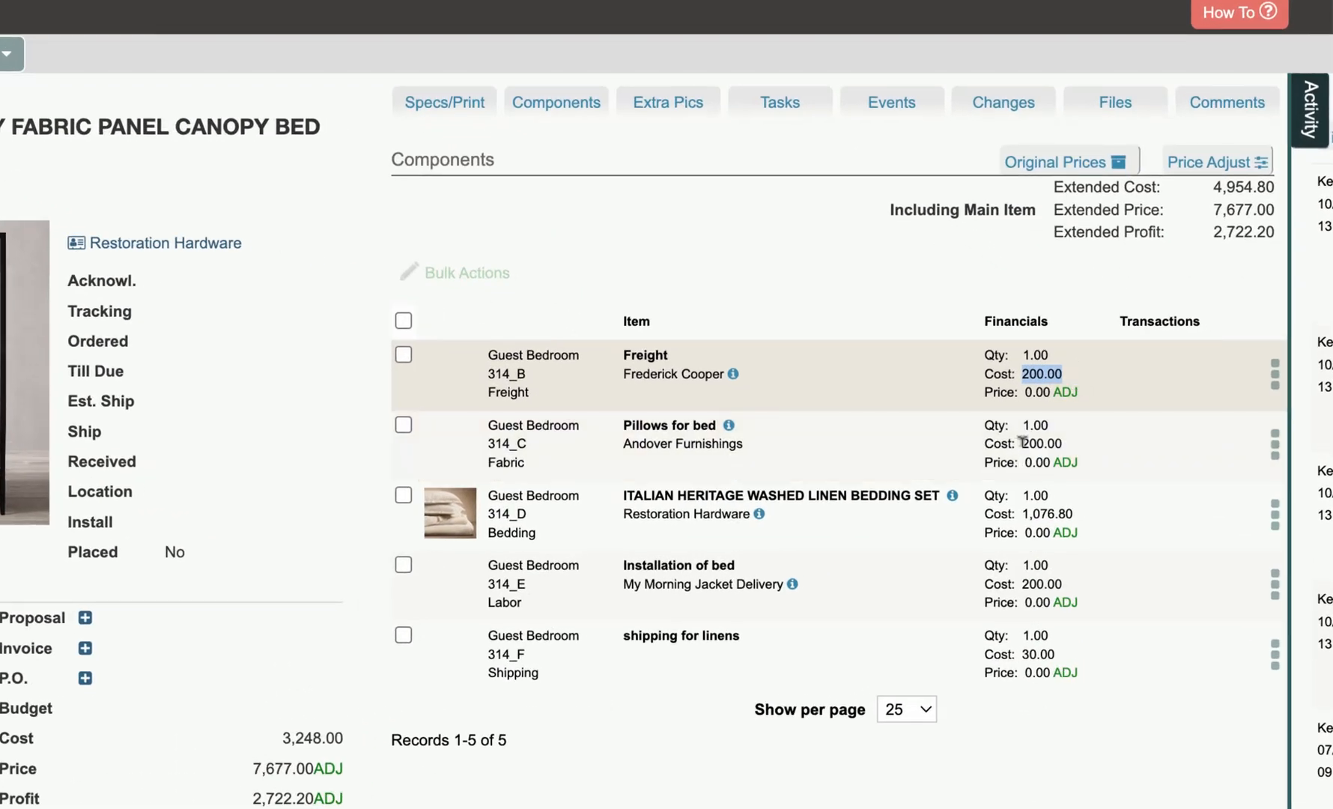
pyautogui.moveTo(1023, 442); pyautogui.dragTo(1090, 445)
pyautogui.moveTo(1027, 504); pyautogui.dragTo(1095, 512)
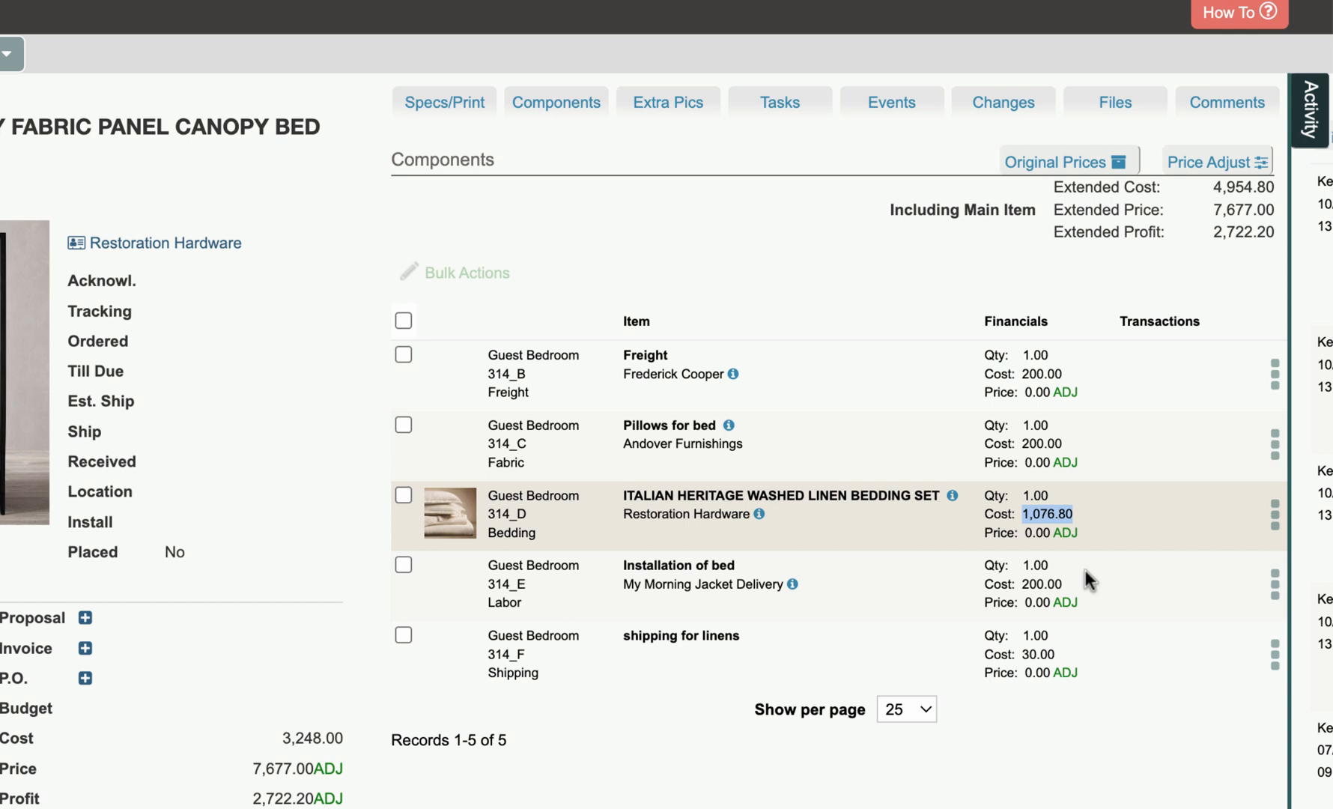
pyautogui.click(1019, 509)
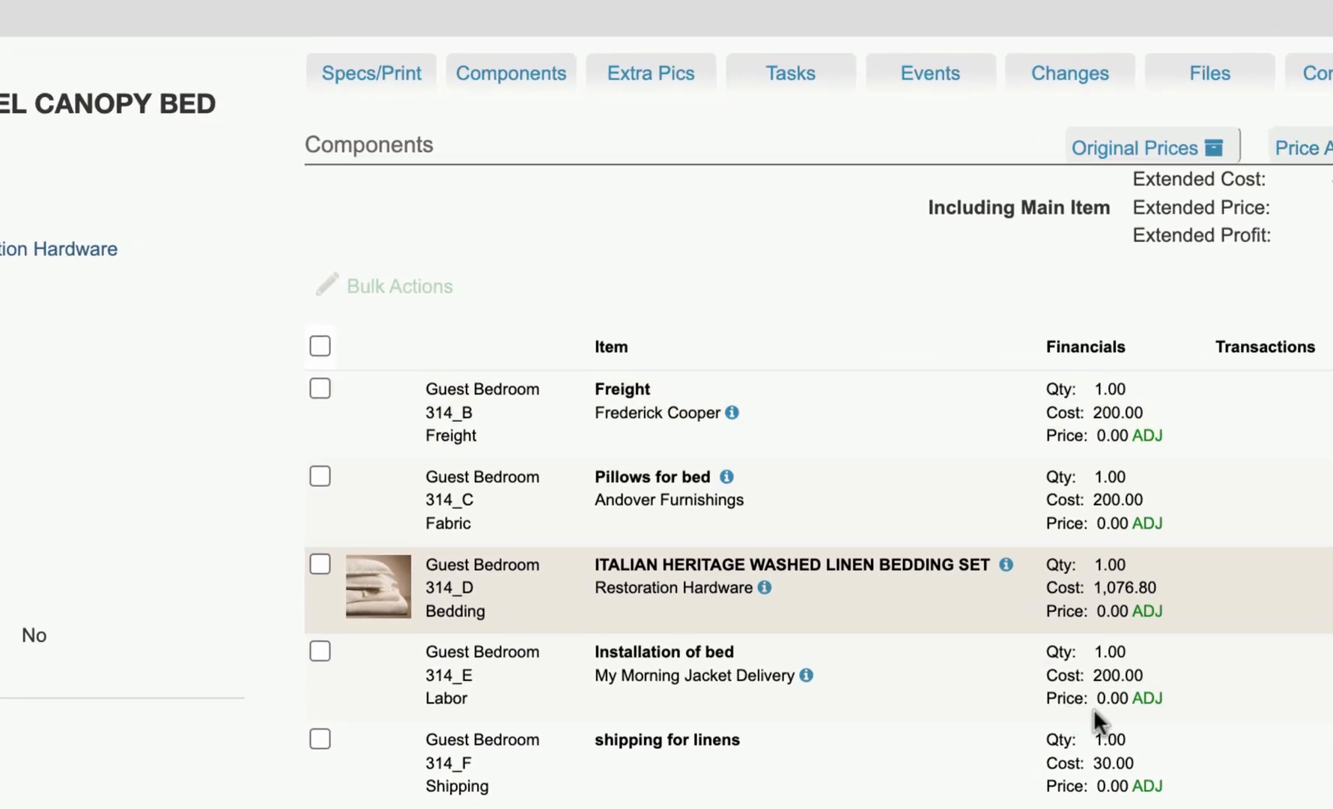
pyautogui.moveTo(1042, 695); pyautogui.dragTo(1172, 694)
# - View the components' original prices alongside their current ones, and close the comparison
pyautogui.click(1118, 146)
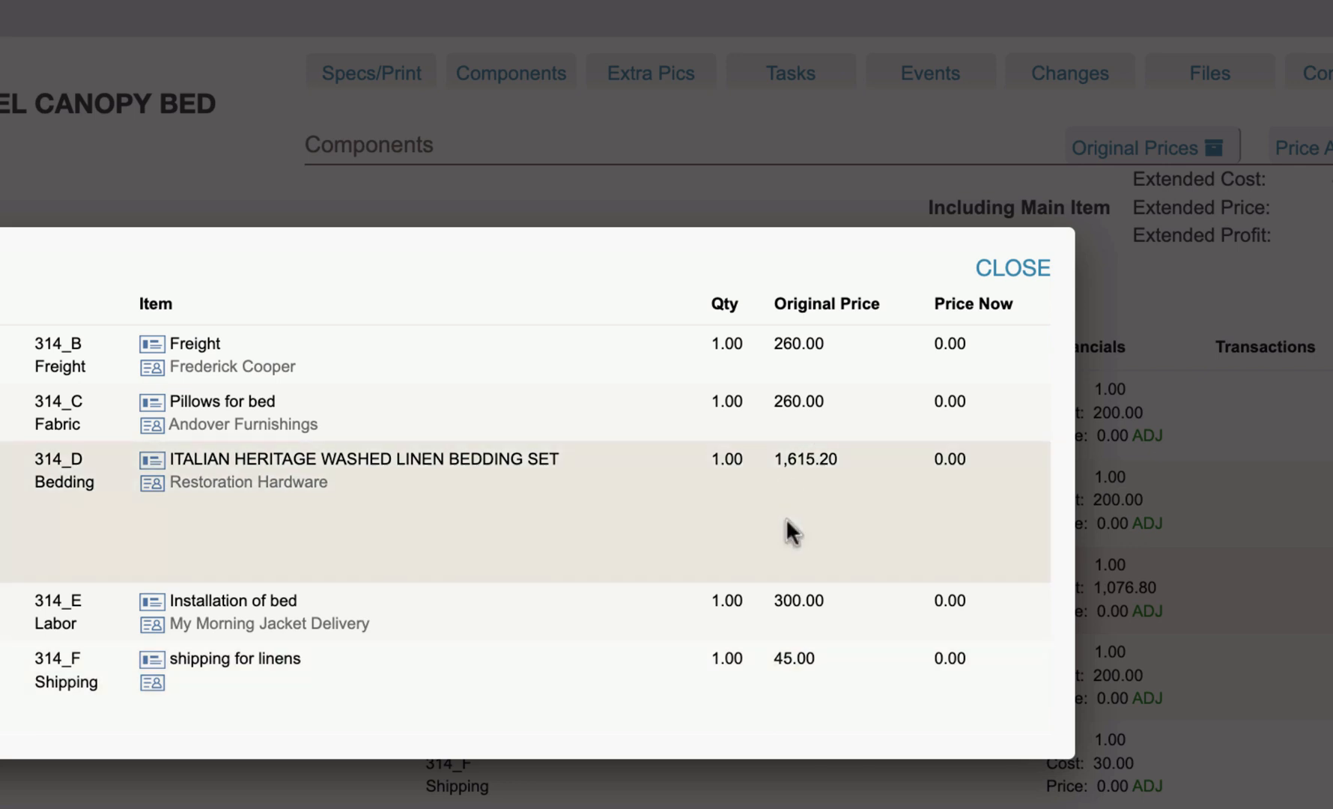
pyautogui.scroll(-1, 784, 520)
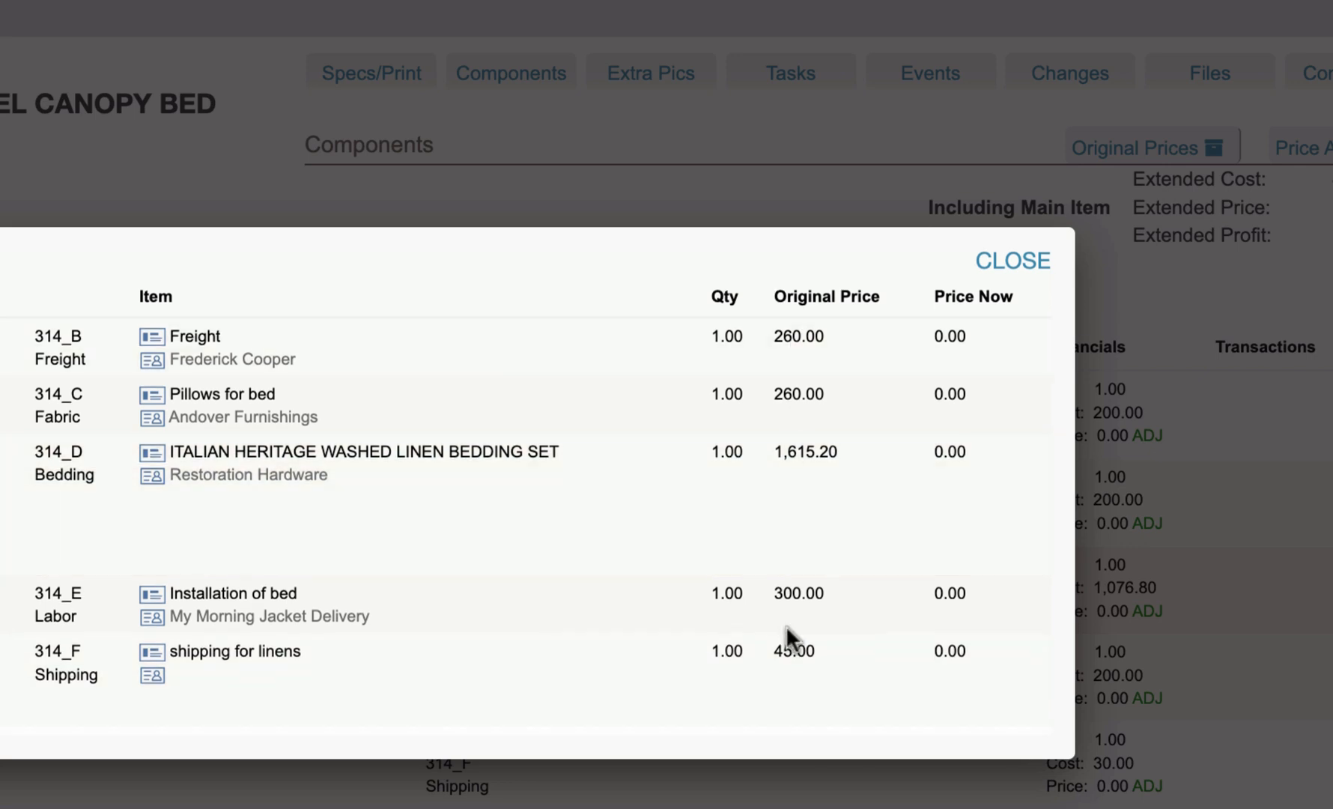
pyautogui.click(999, 258)
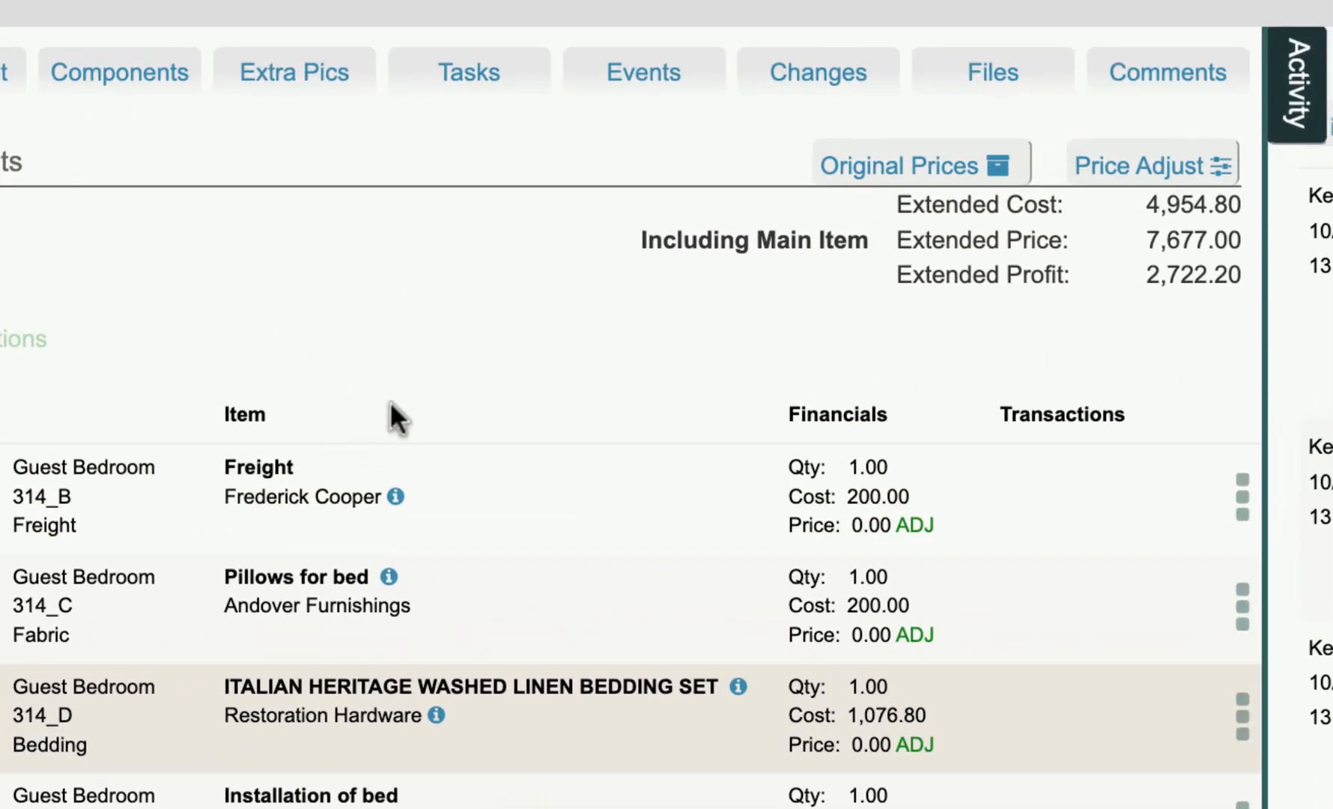
# - Restore the original client prices of the canopy bed and its components, and show the components list again
pyautogui.click(1127, 169)
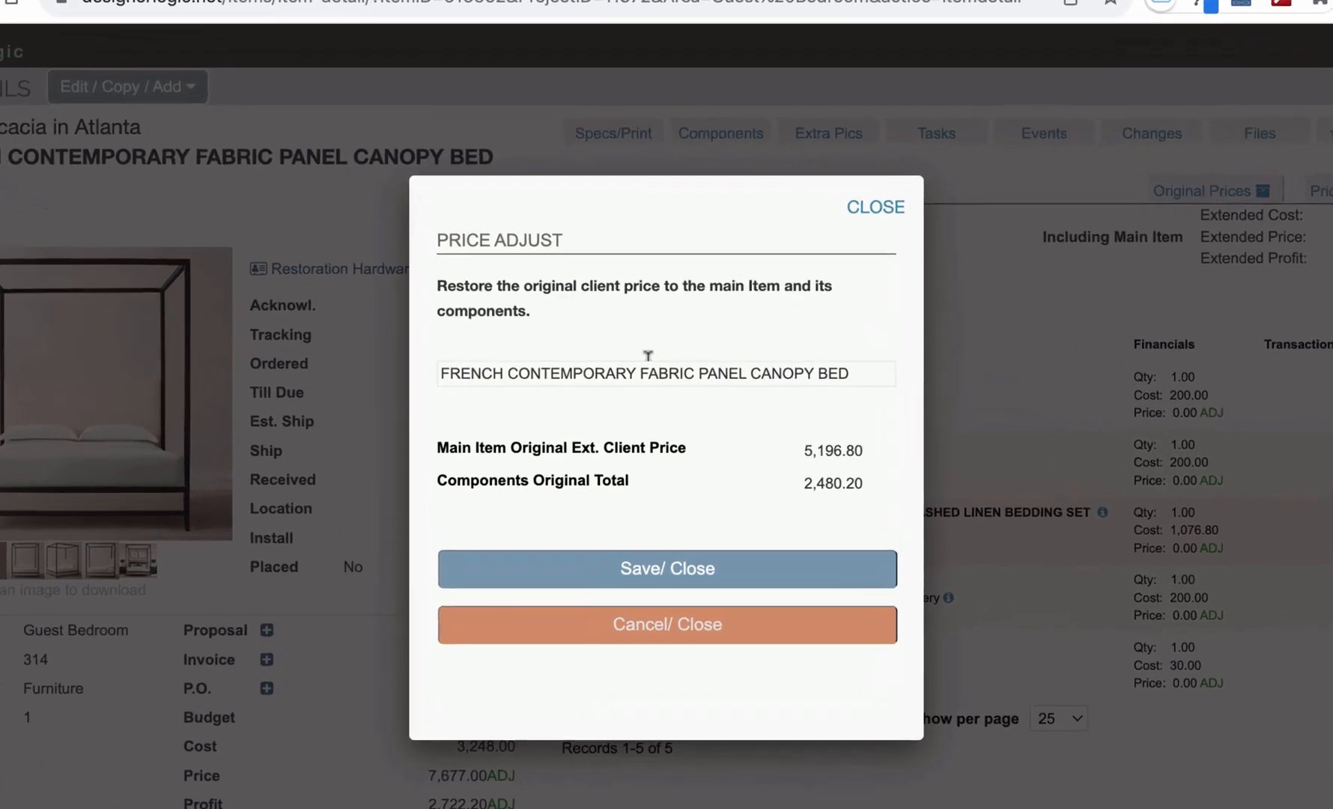
pyautogui.click(707, 582)
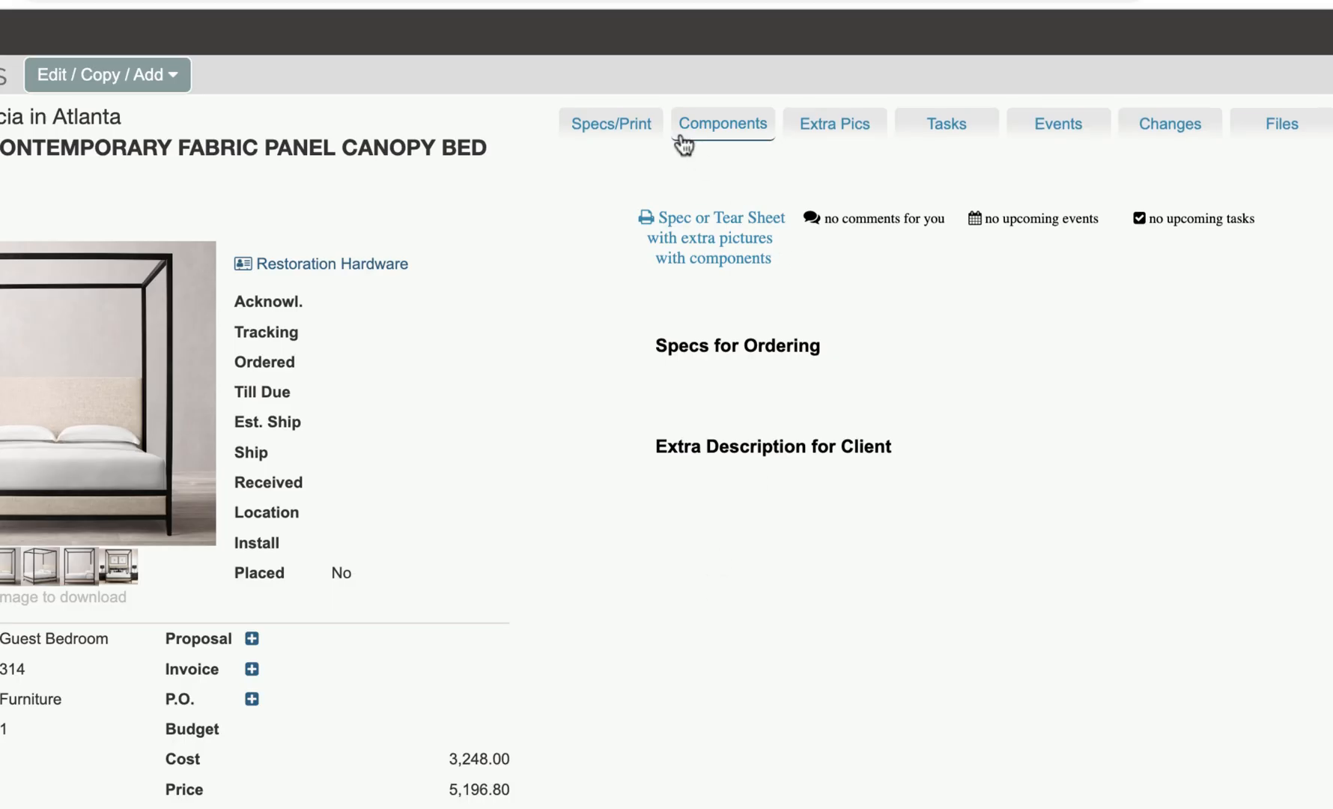
pyautogui.click(736, 135)
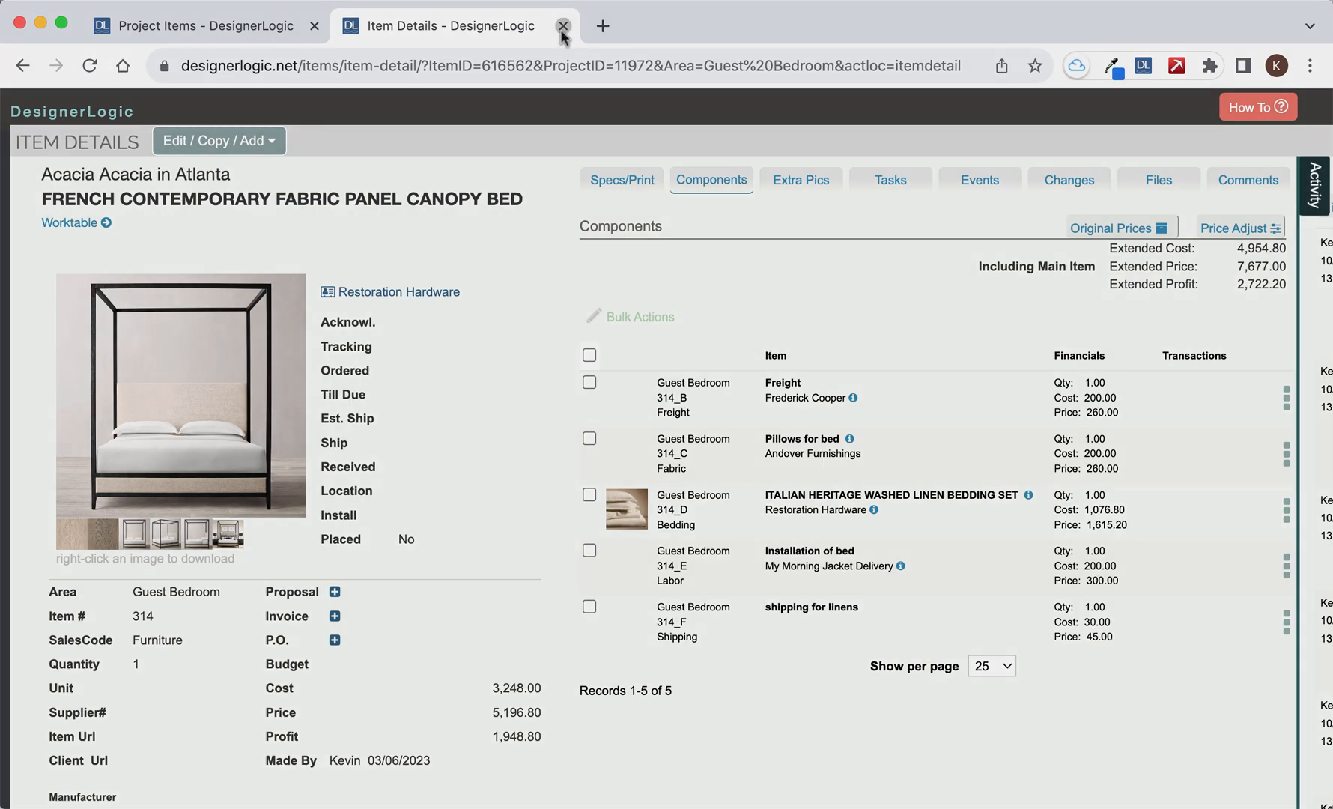
# - Close the item details and reopen them for canopy bed item 314 from the project's items list
pyautogui.click(563, 27)
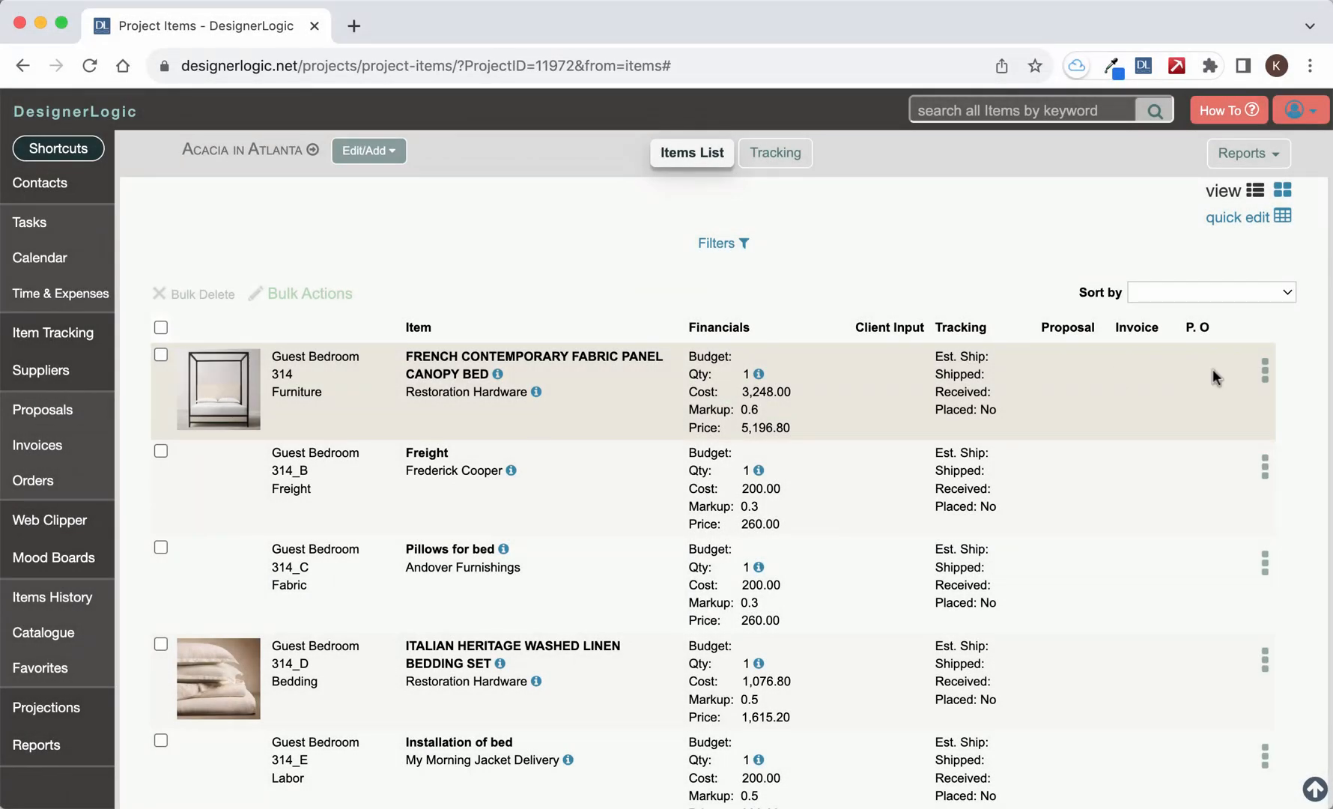
pyautogui.click(1266, 373)
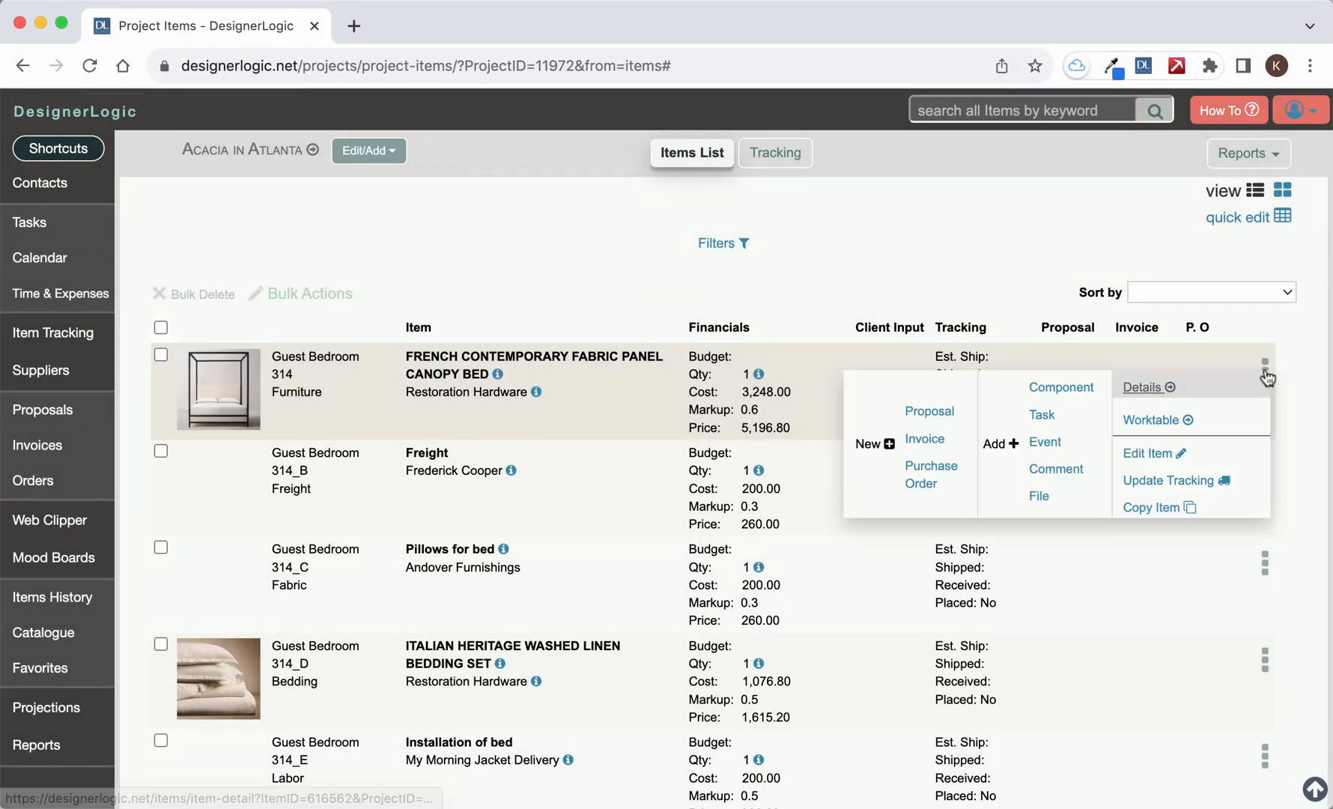
pyautogui.click(1146, 388)
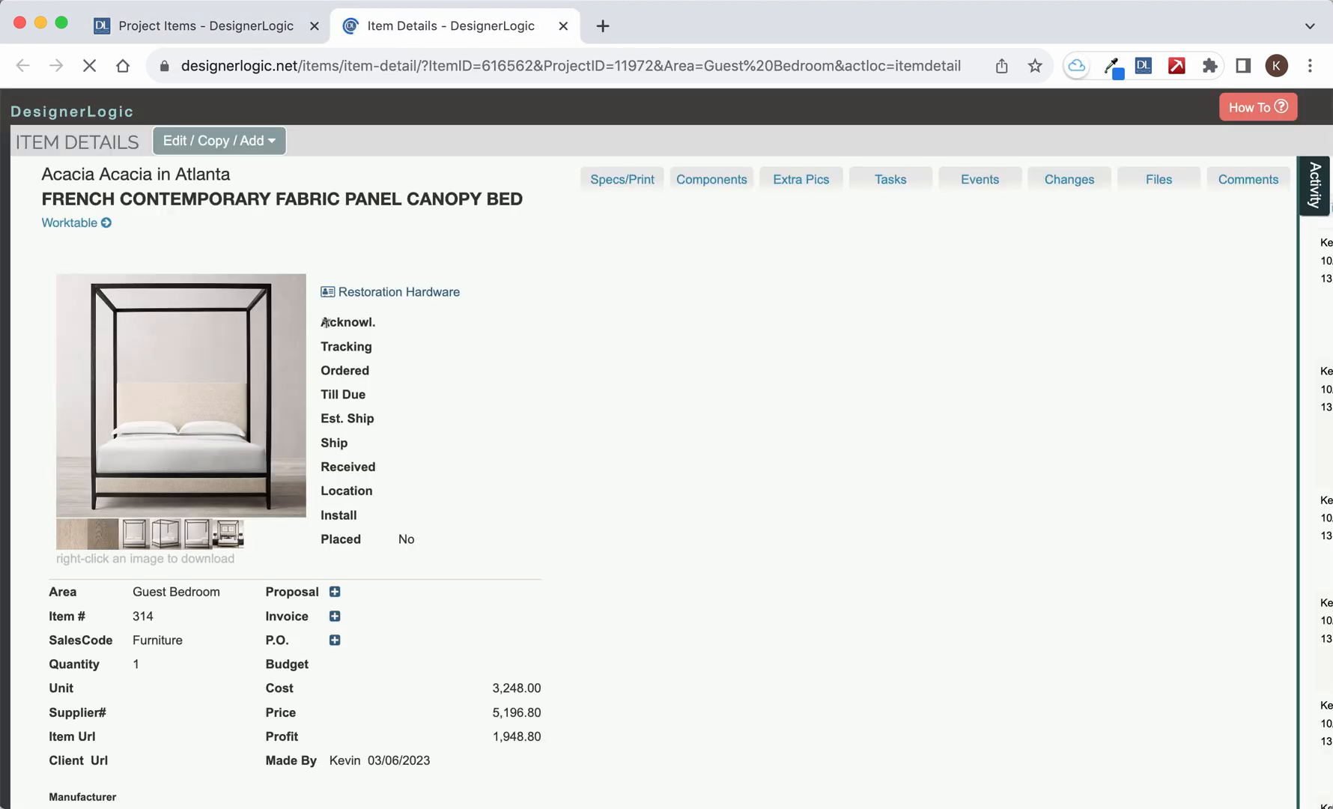
# - Review the canopy bed's form for adding a component without saving anything, and show the bed's components list
pyautogui.click(248, 142)
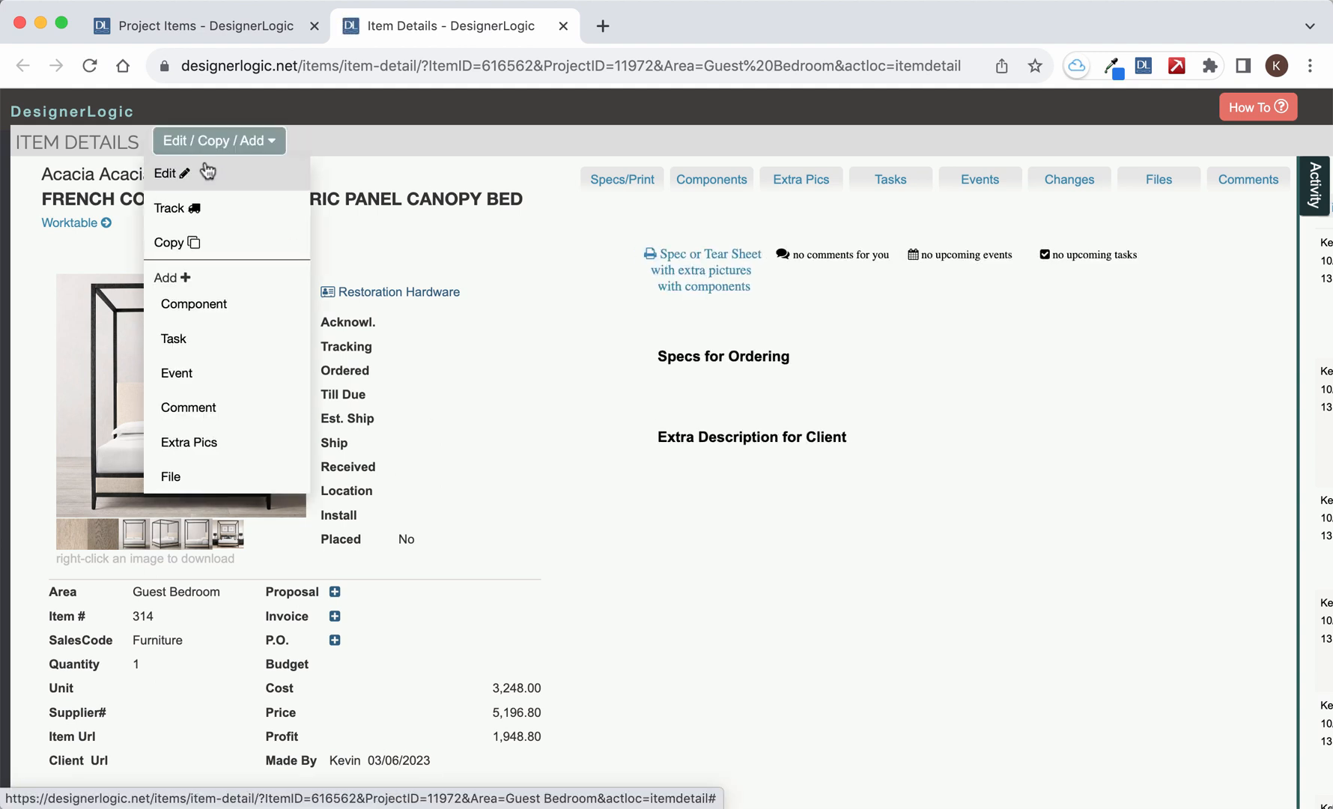
pyautogui.click(208, 309)
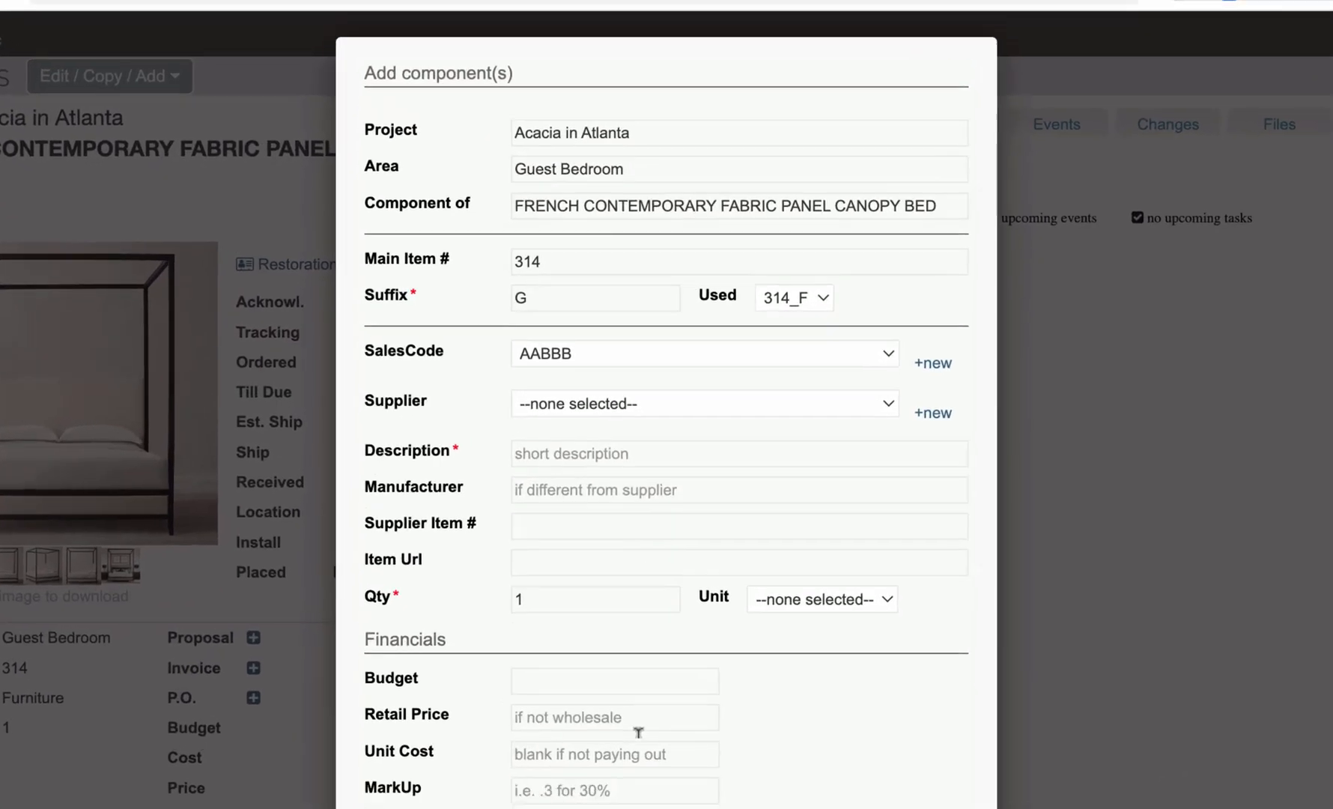
pyautogui.scroll(-5, 638, 732)
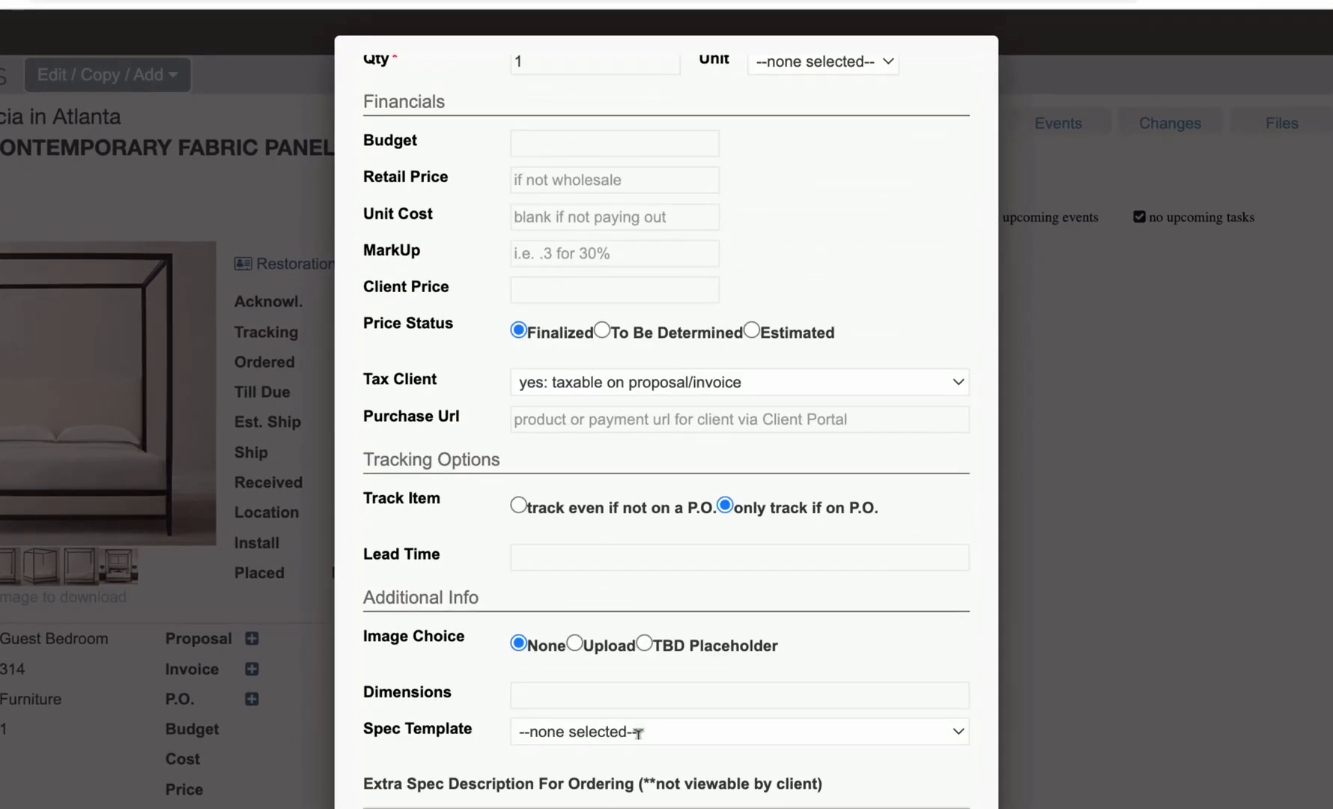
pyautogui.scroll(6, 582, 332)
pyautogui.click(930, 74)
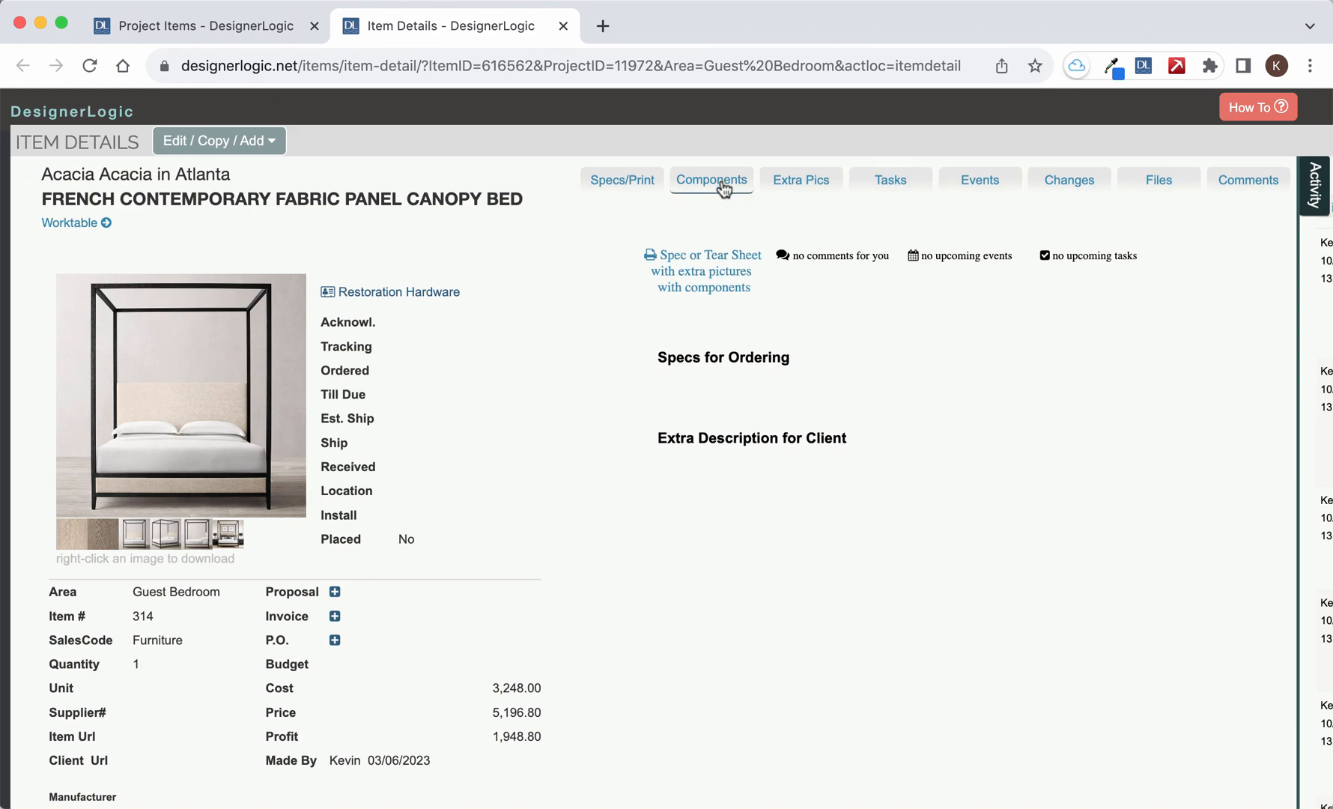
pyautogui.click(723, 187)
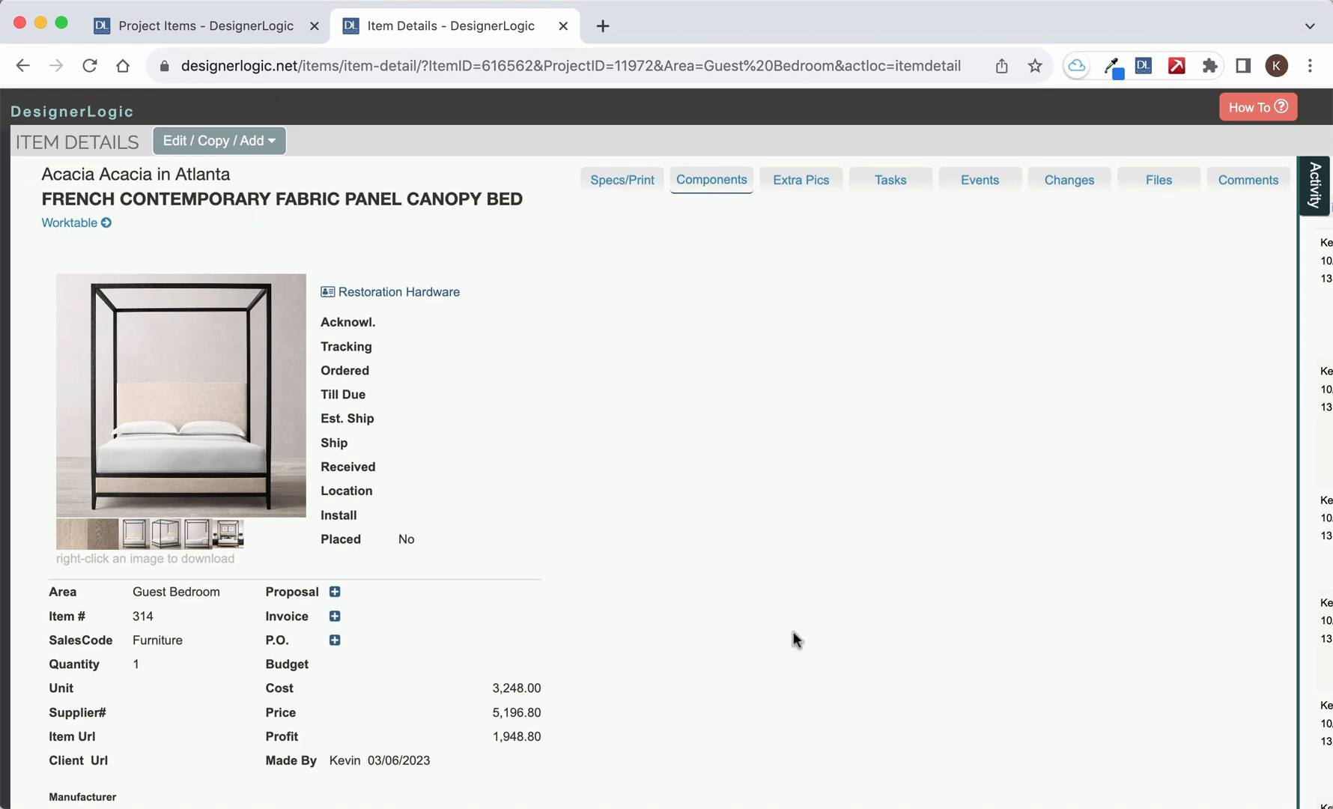